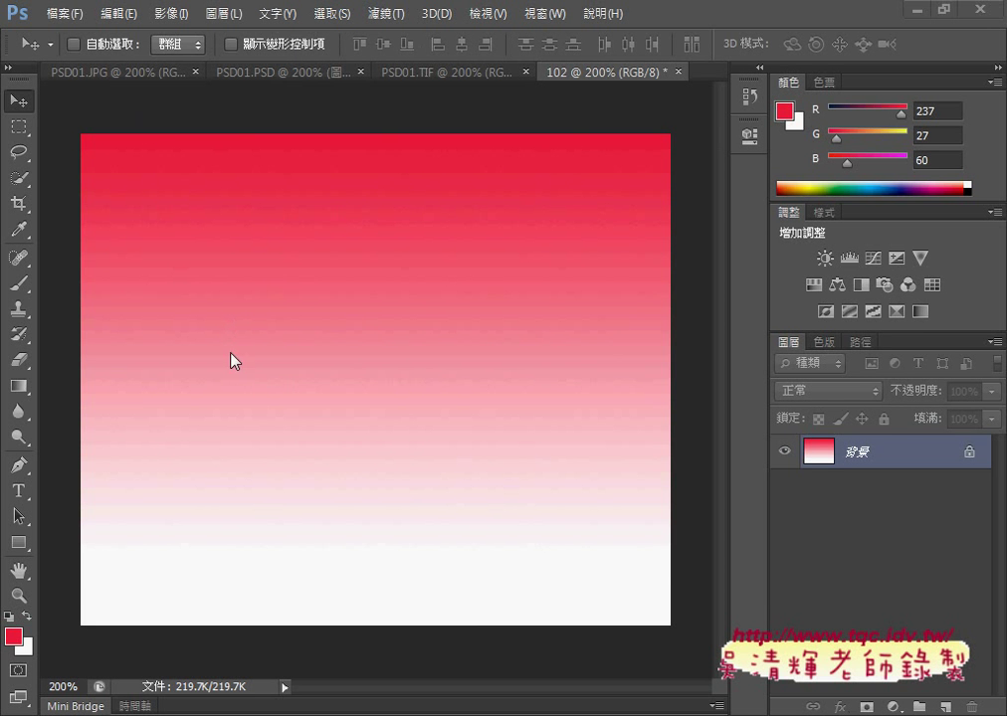
Compare the 頌春 reference card with PSD01.JPG at 100% and 200%, then open the Edit menu's Preferences
{"action": "left_click", "coordinate": [418, 73]}
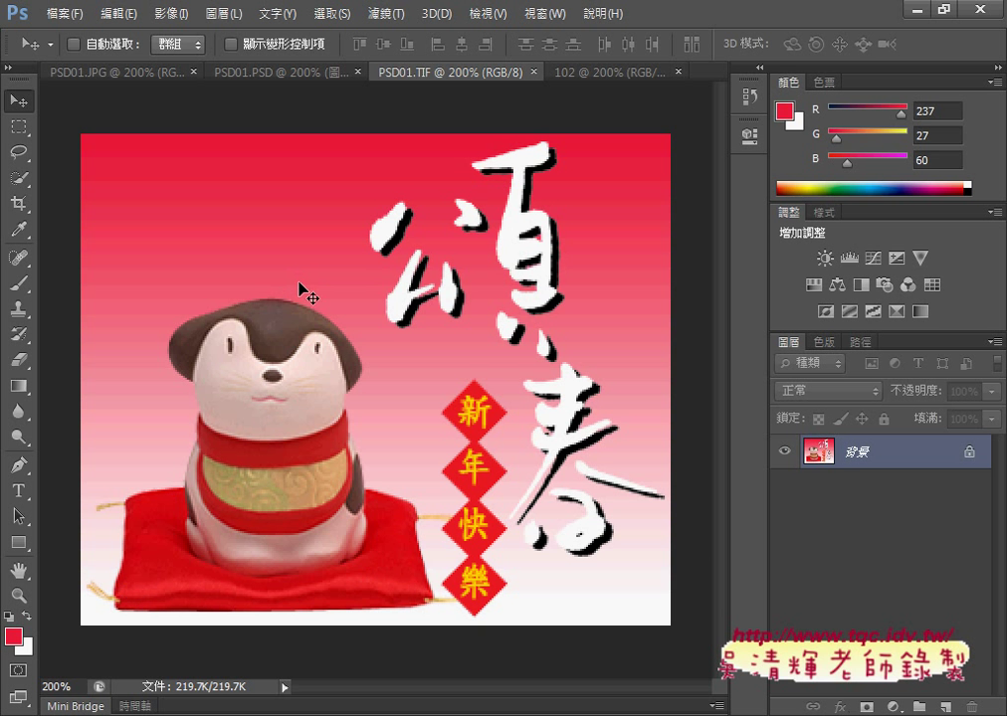
{"action": "left_click", "coordinate": [115, 72]}
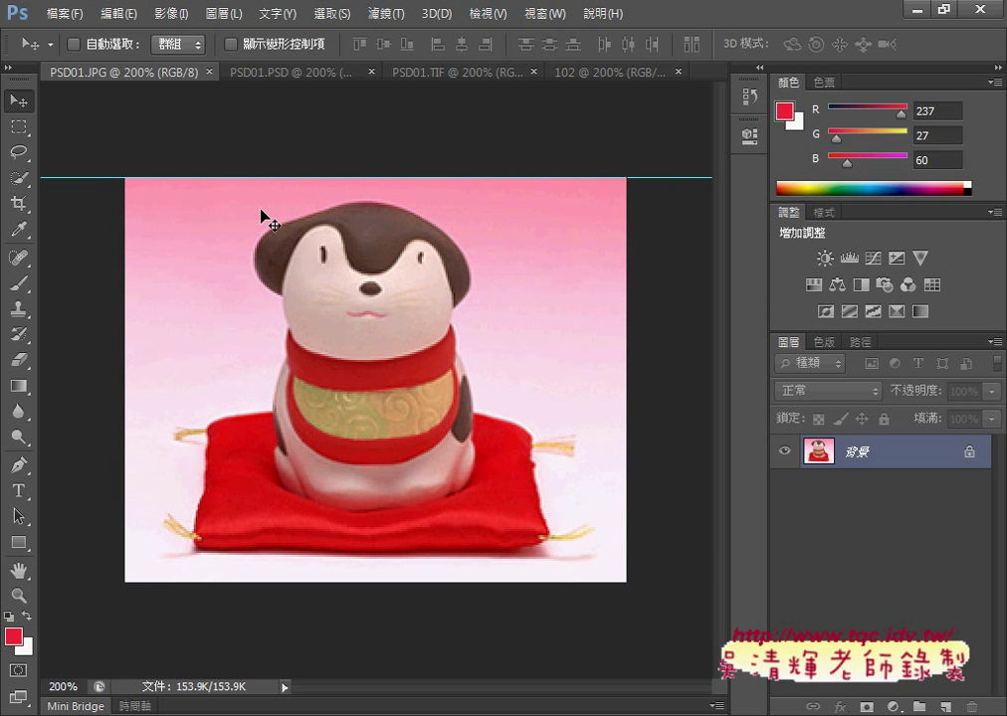
{"action": "key", "text": "ctrl+minus"}
{"action": "key", "text": "ctrl+plus"}
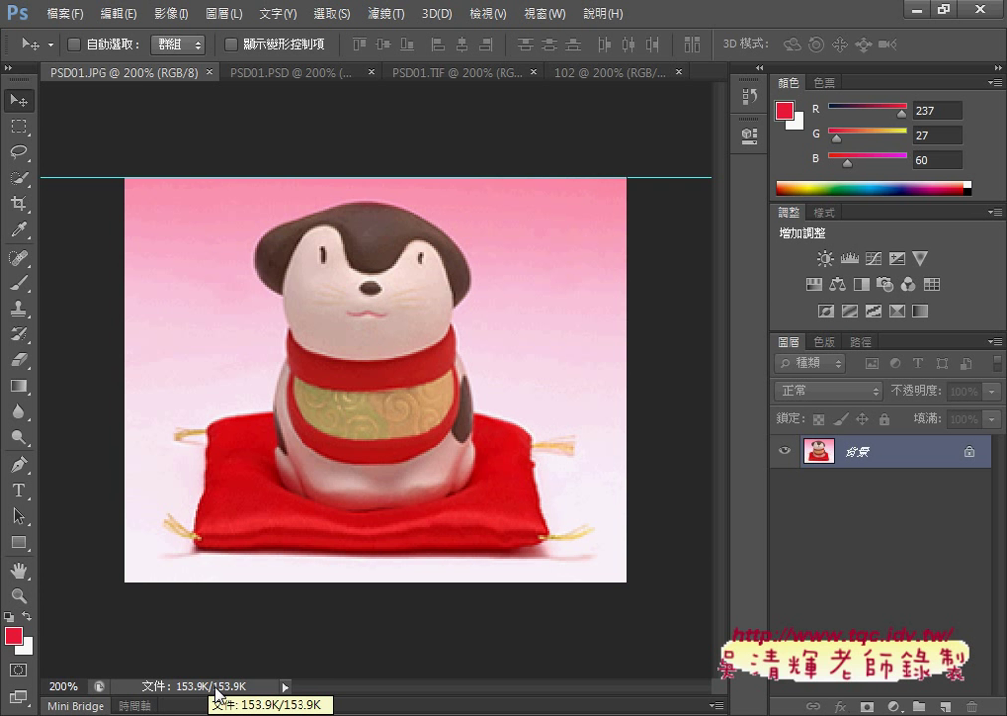
{"action": "left_click", "coordinate": [118, 13]}
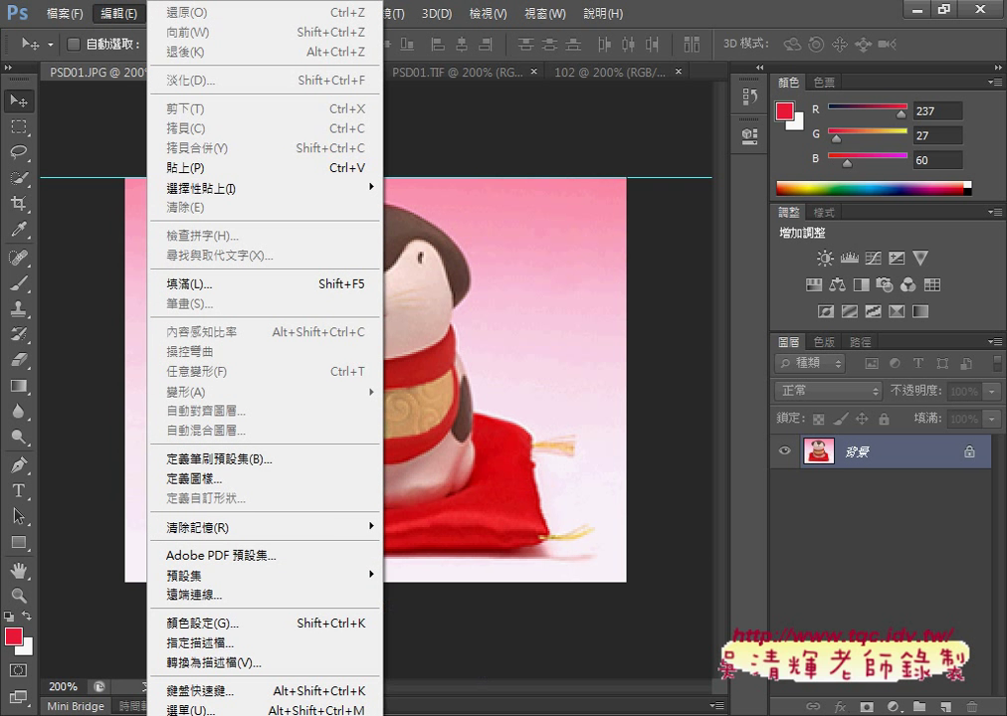
{"action": "mouse_move", "coordinate": [218, 575]}
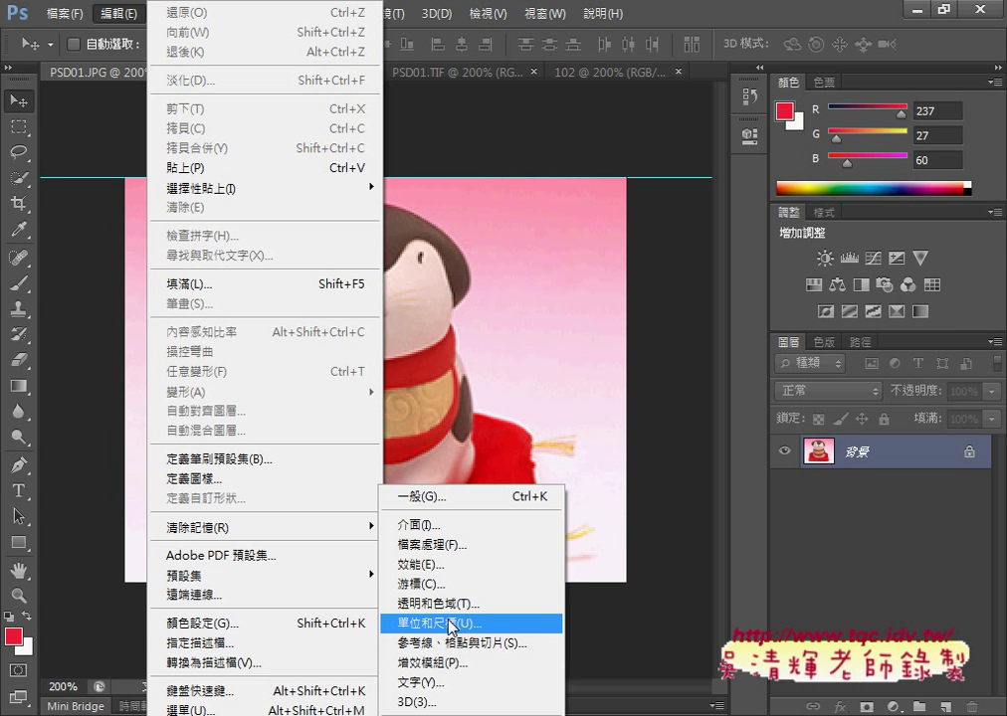
Switch the Units & Rulers preference for rulers from Centimeters to Pixels
{"action": "left_click", "coordinate": [451, 625]}
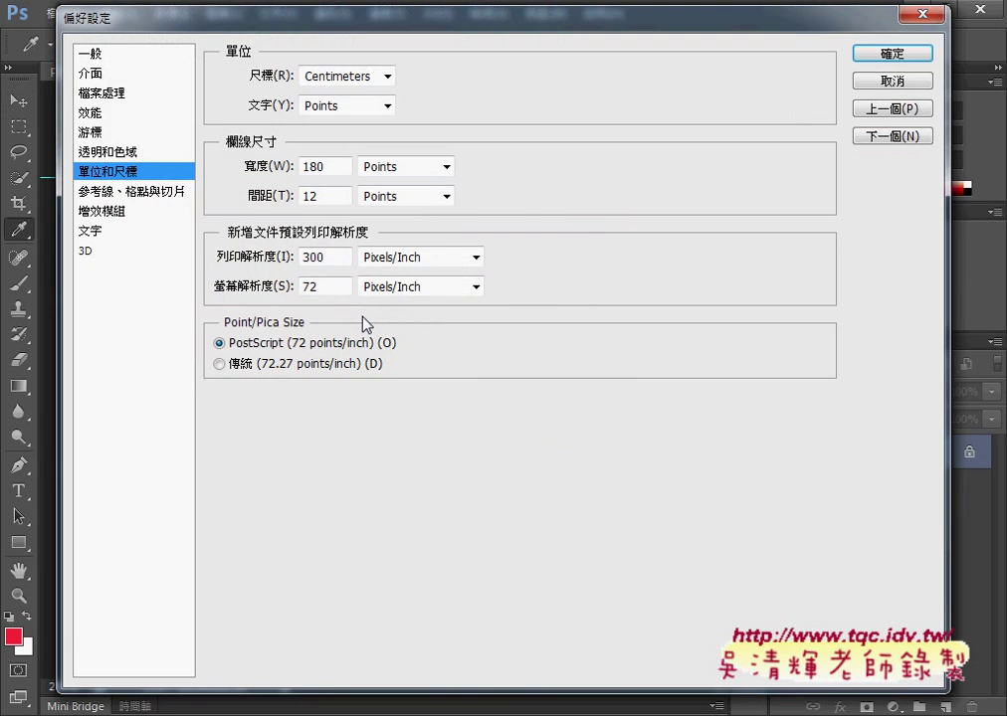
{"action": "left_click", "coordinate": [368, 77]}
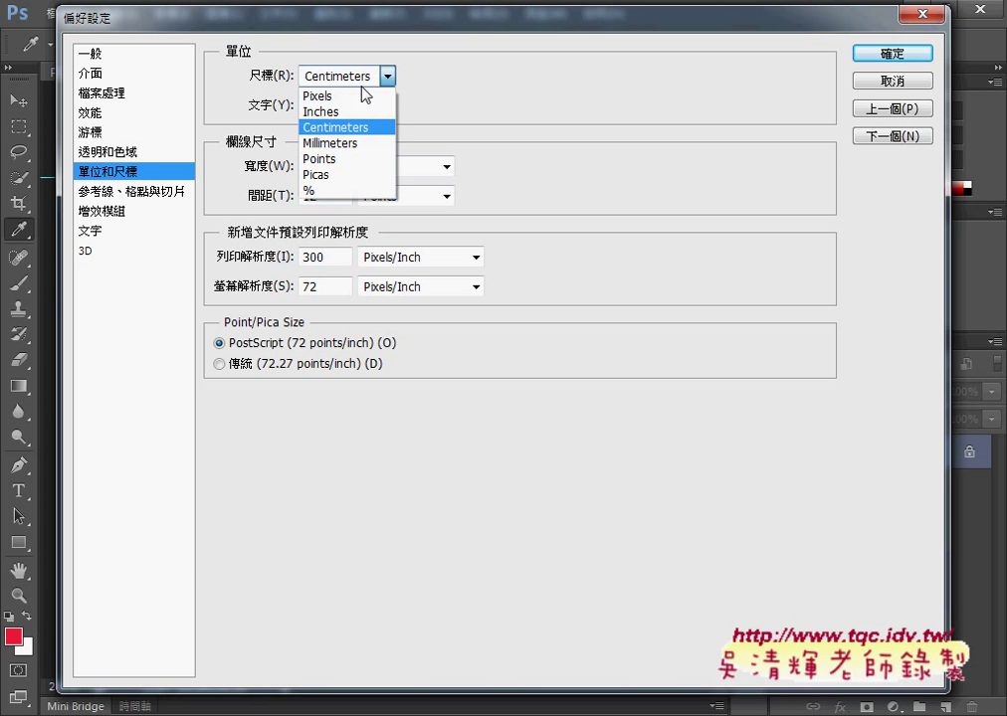
{"action": "left_click", "coordinate": [357, 96]}
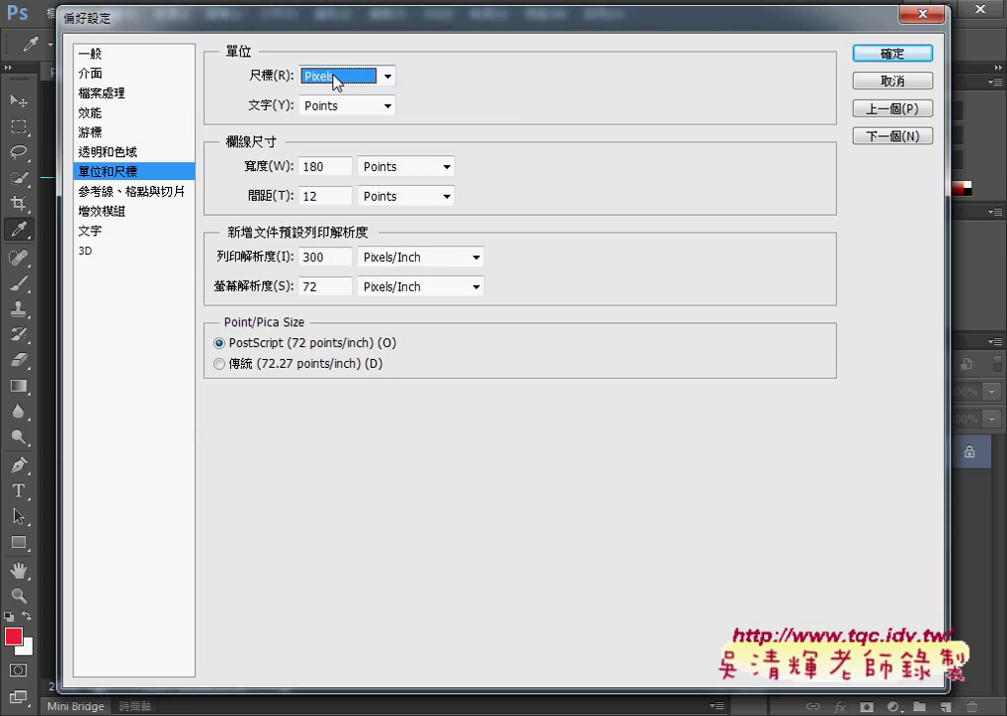
{"action": "left_click", "coordinate": [896, 55]}
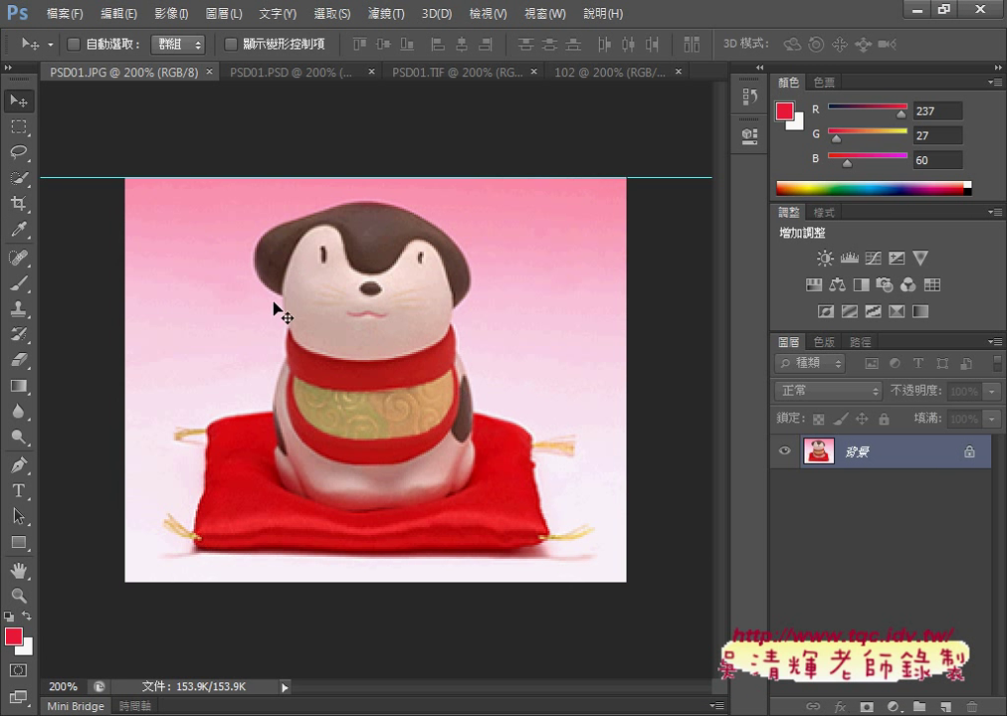
Set the status bar to Document Dimensions, showing 255 px x 206 px at 72 ppi
{"action": "left_click", "coordinate": [286, 688]}
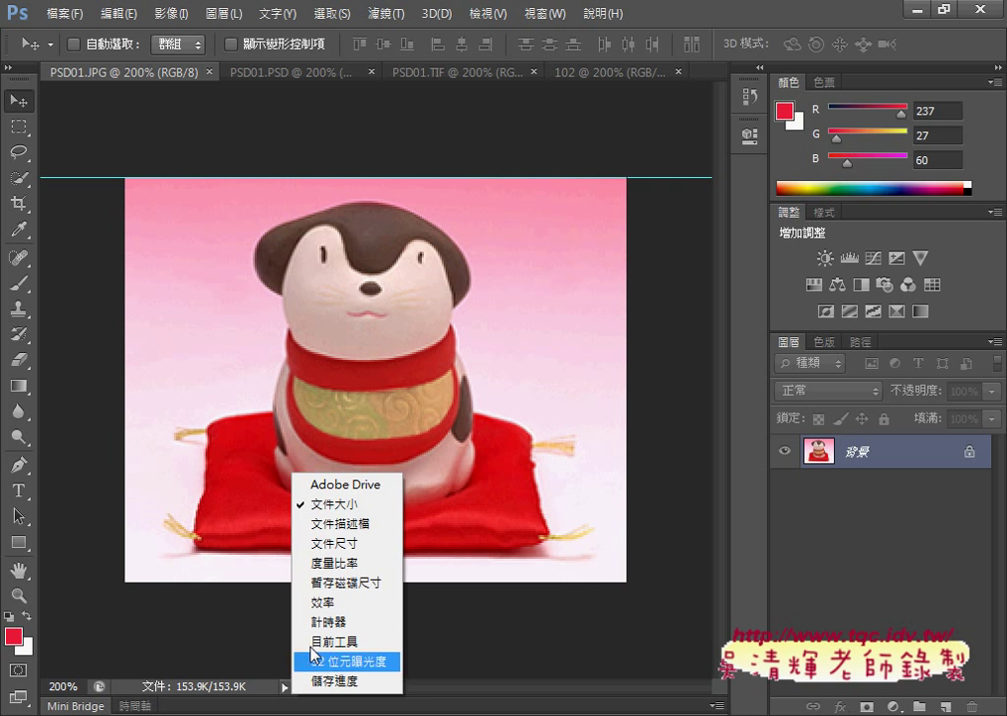
{"action": "left_click", "coordinate": [351, 544]}
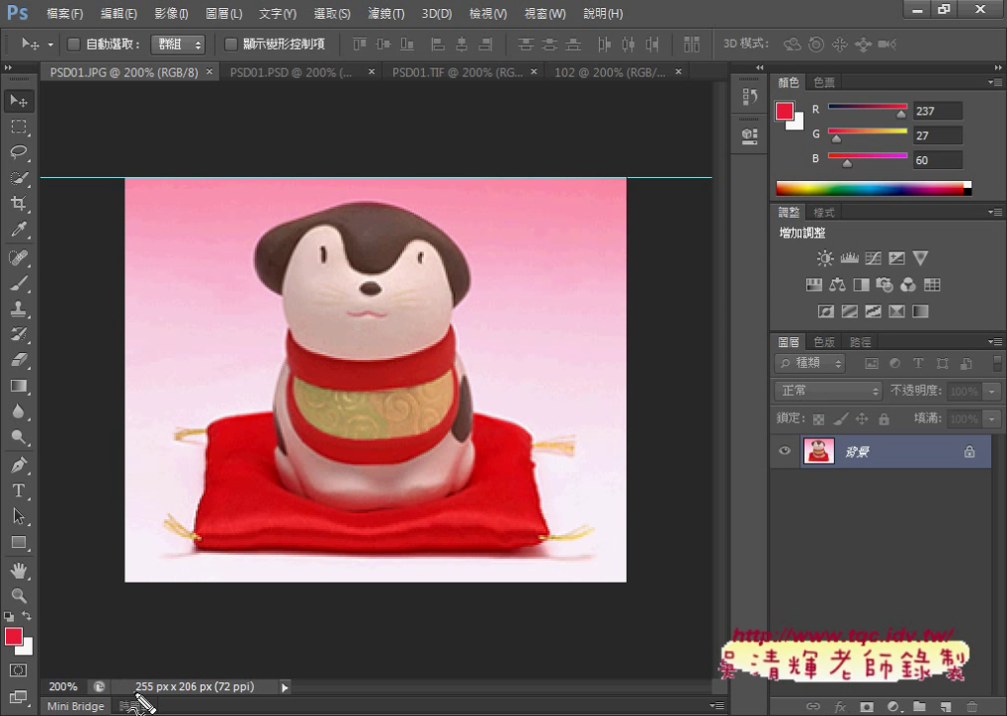
{"action": "left_click_drag", "start_coordinate": [133, 696], "coordinate": [155, 695]}
{"action": "left_click_drag", "start_coordinate": [122, 172], "coordinate": [146, 143]}
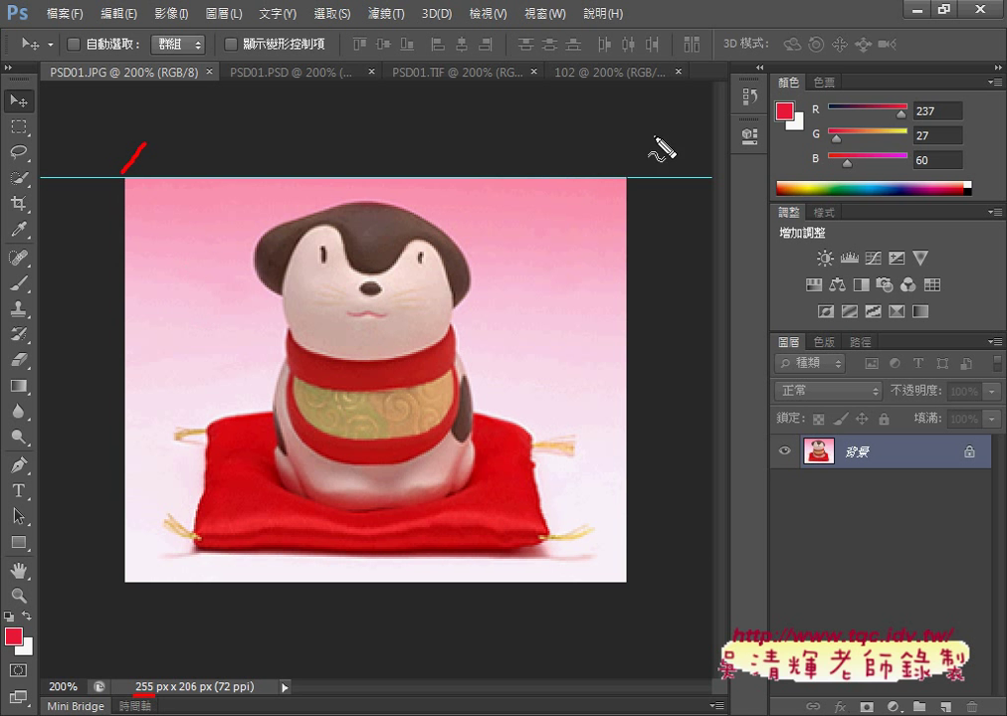
{"action": "left_click_drag", "start_coordinate": [597, 136], "coordinate": [630, 180]}
{"action": "left_click_drag", "start_coordinate": [297, 114], "coordinate": [361, 140]}
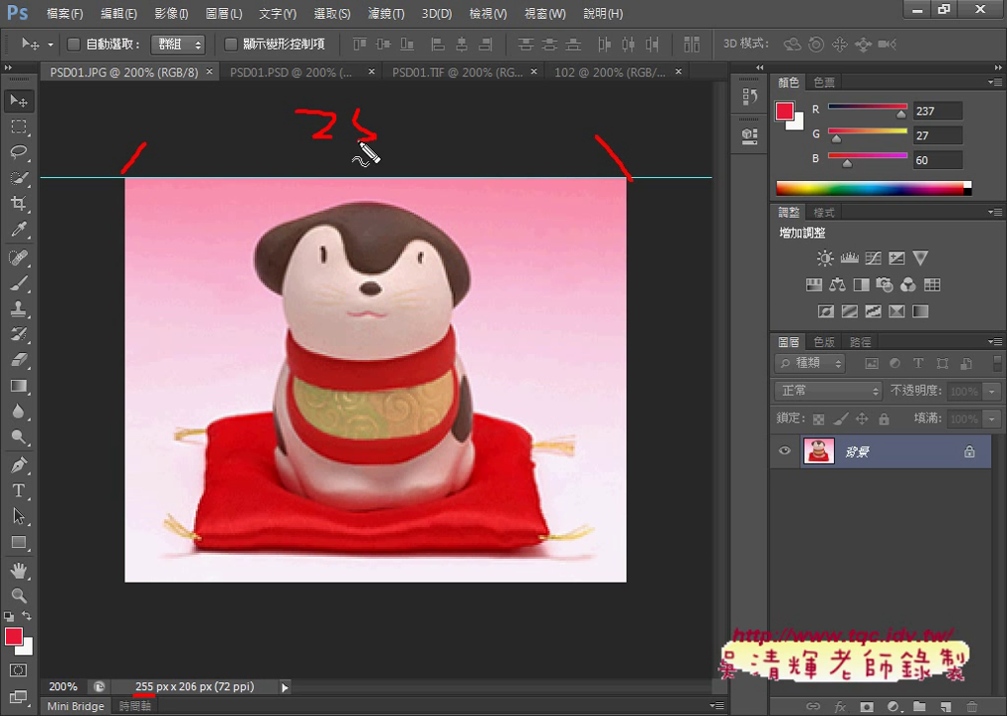
{"action": "left_click_drag", "start_coordinate": [421, 111], "coordinate": [394, 141]}
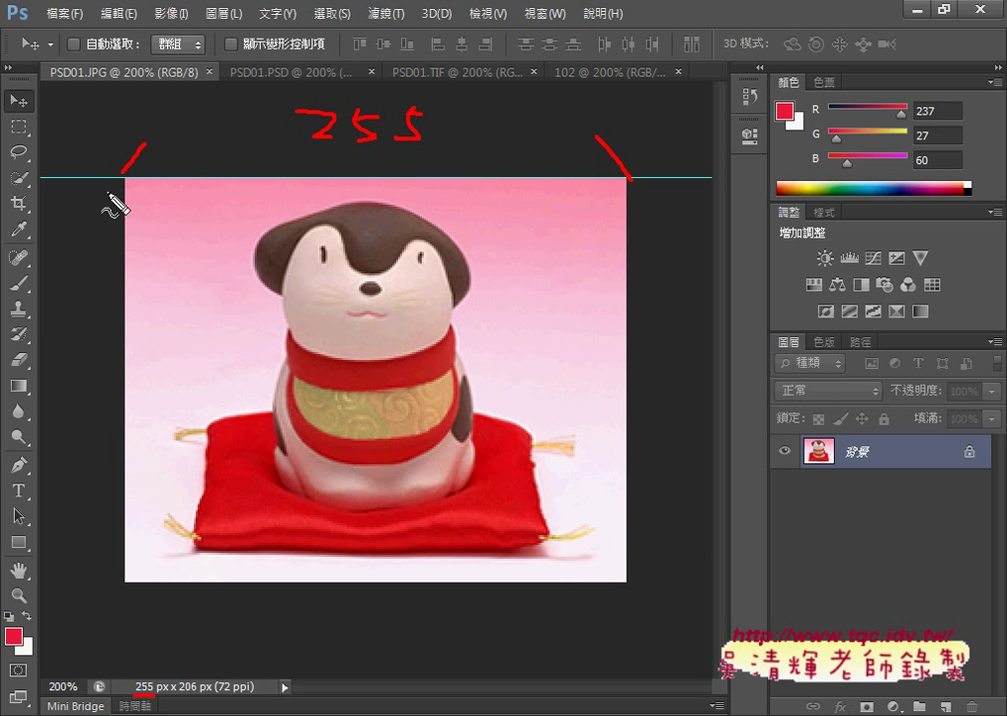
{"action": "left_click_drag", "start_coordinate": [121, 178], "coordinate": [102, 199]}
{"action": "left_click_drag", "start_coordinate": [100, 537], "coordinate": [116, 575]}
{"action": "mouse_move", "coordinate": [56, 360]}
{"action": "left_mouse_down"}
{"action": "mouse_move", "coordinate": [73, 381]}
{"action": "mouse_move", "coordinate": [78, 361]}
{"action": "mouse_move", "coordinate": [94, 388]}
{"action": "mouse_move", "coordinate": [98, 380]}
{"action": "left_mouse_up"}
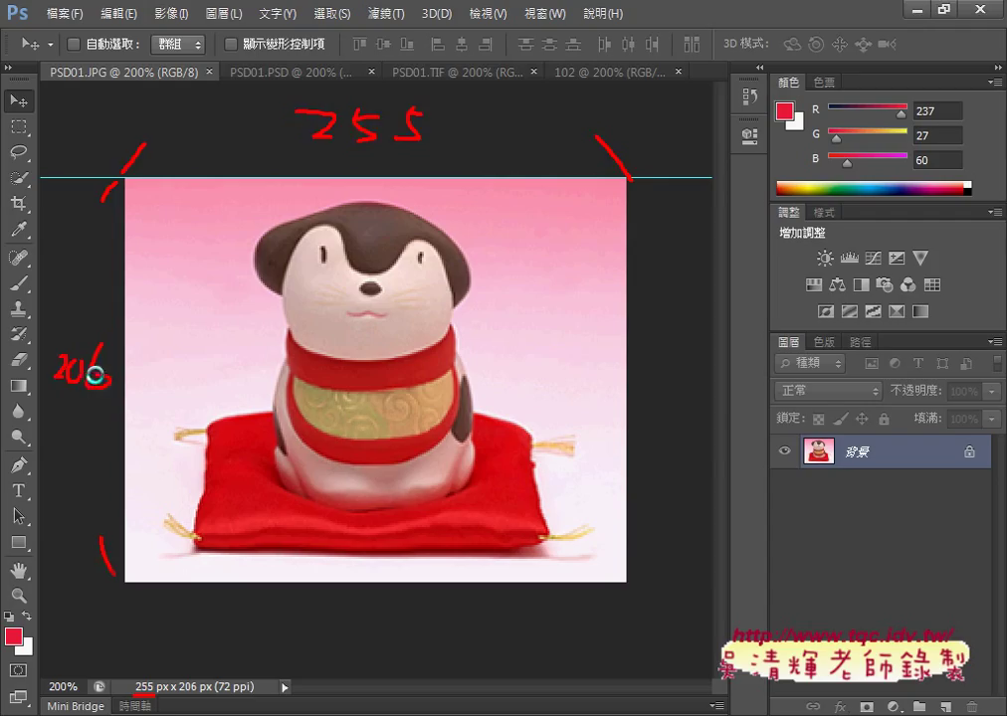
{"action": "key", "text": "Escape"}
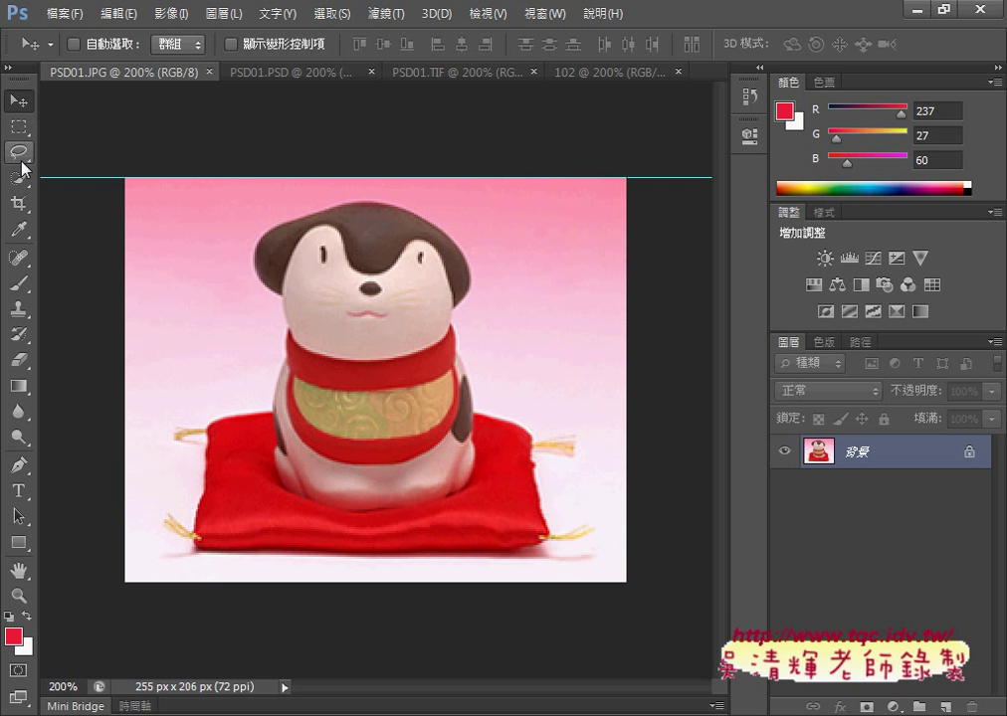
Try a freehand Lasso trace at 400% zoom, discard it, and switch to Quick Selection
{"action": "left_click", "coordinate": [23, 156]}
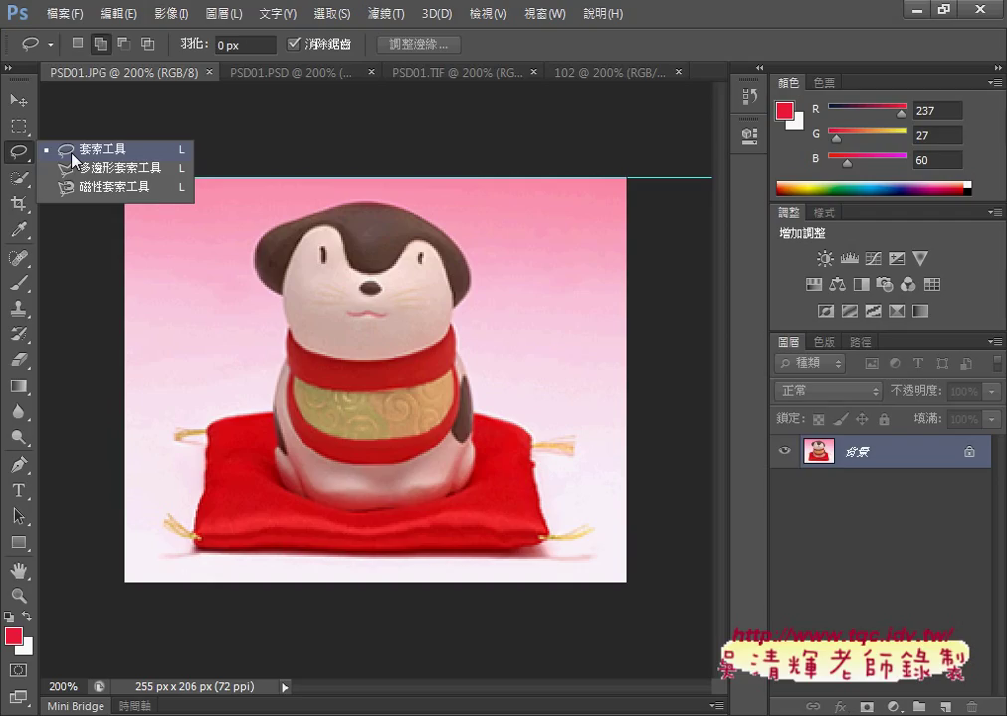
{"action": "left_click", "coordinate": [111, 155]}
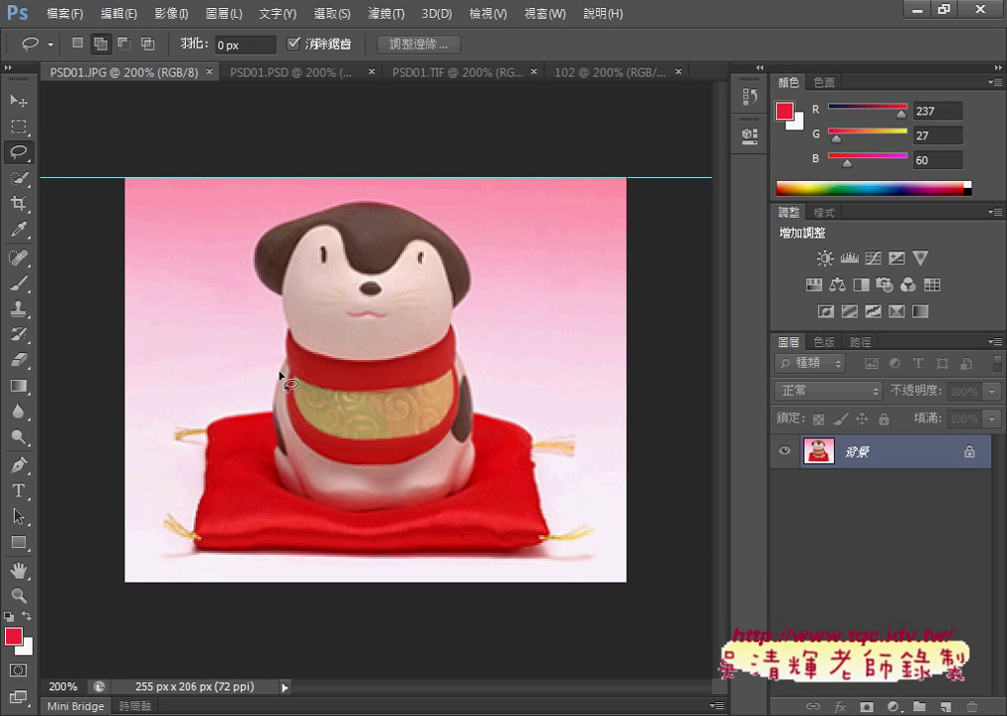
{"action": "key", "text": "ctrl+plus"}
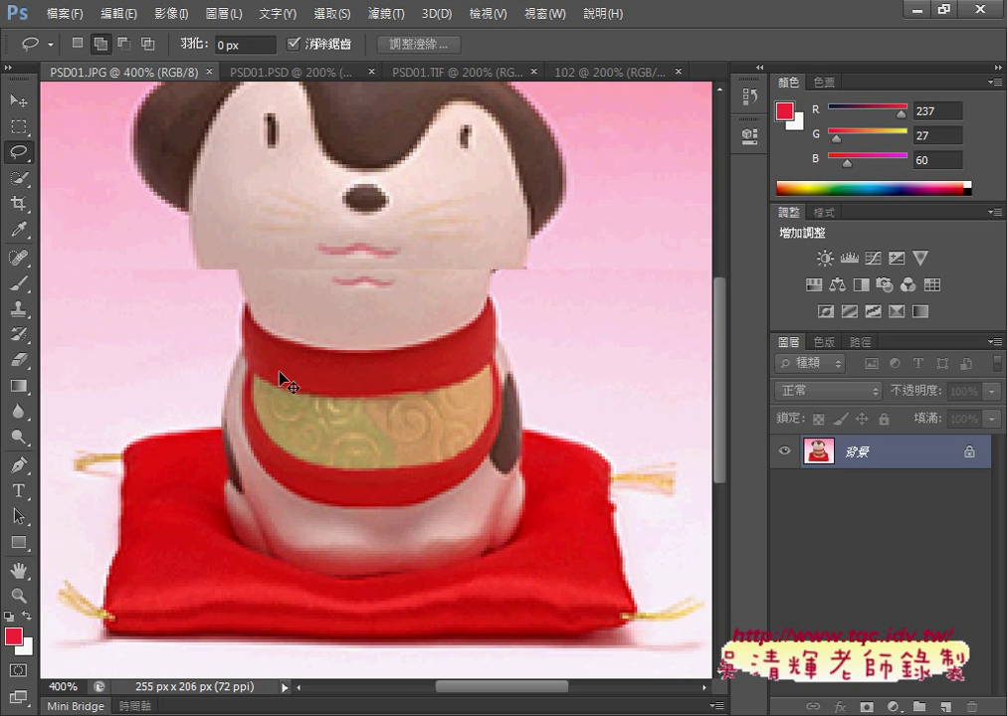
{"action": "key", "text": "ctrl+plus"}
{"action": "mouse_move", "coordinate": [189, 441]}
{"action": "left_mouse_down"}
{"action": "mouse_move", "coordinate": [178, 384]}
{"action": "mouse_move", "coordinate": [198, 288]}
{"action": "mouse_move", "coordinate": [140, 171]}
{"action": "left_mouse_up"}
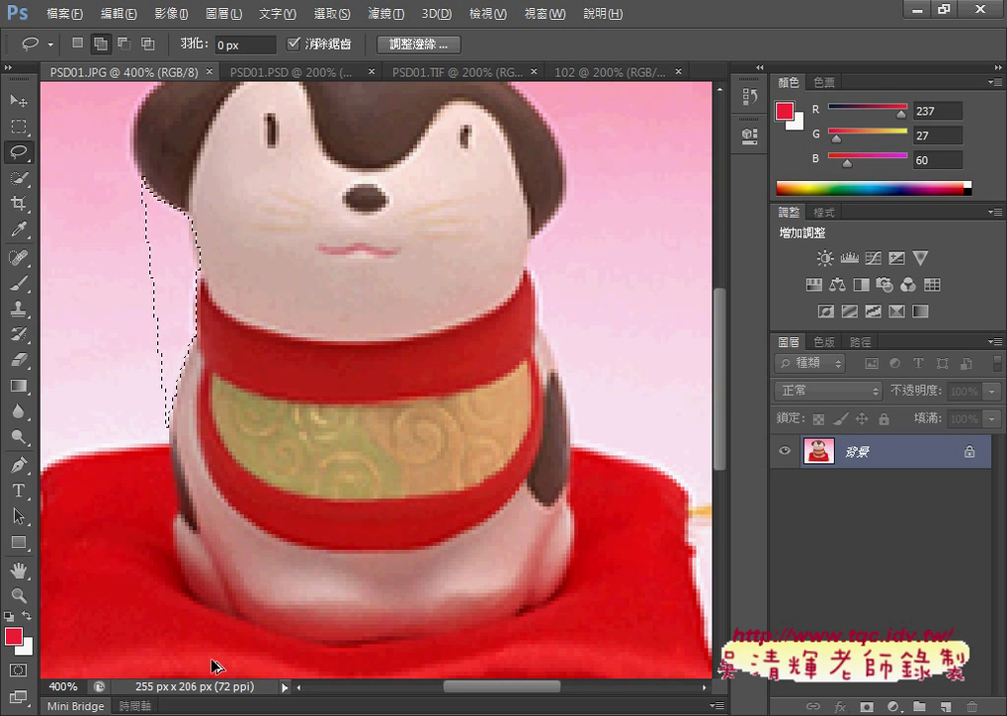
{"action": "key", "text": "ctrl+d"}
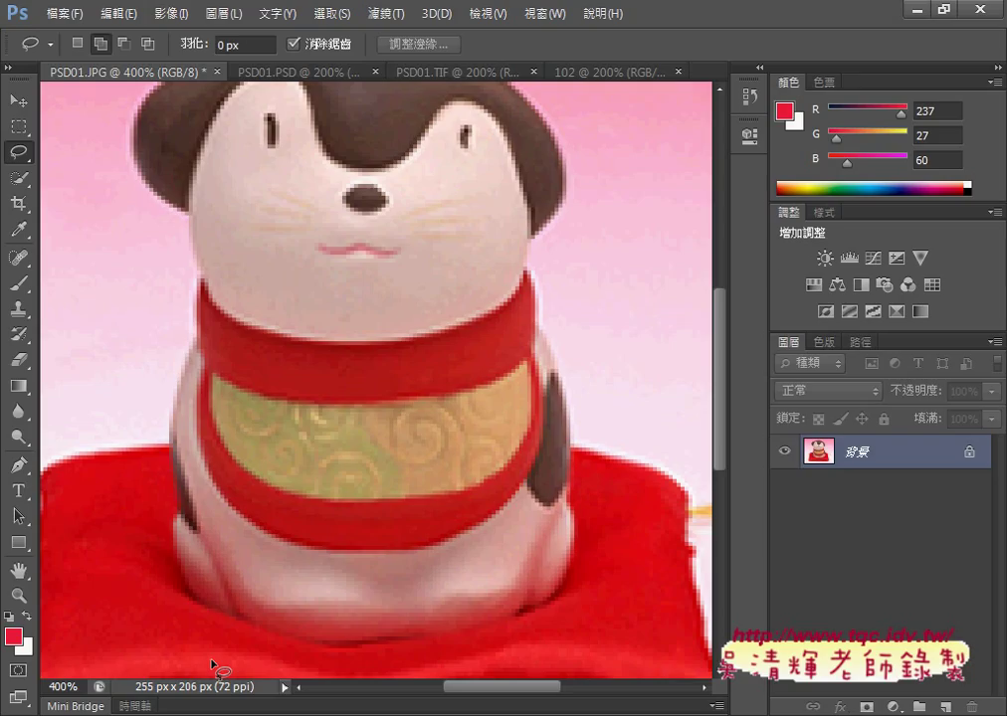
{"action": "left_click", "coordinate": [20, 178]}
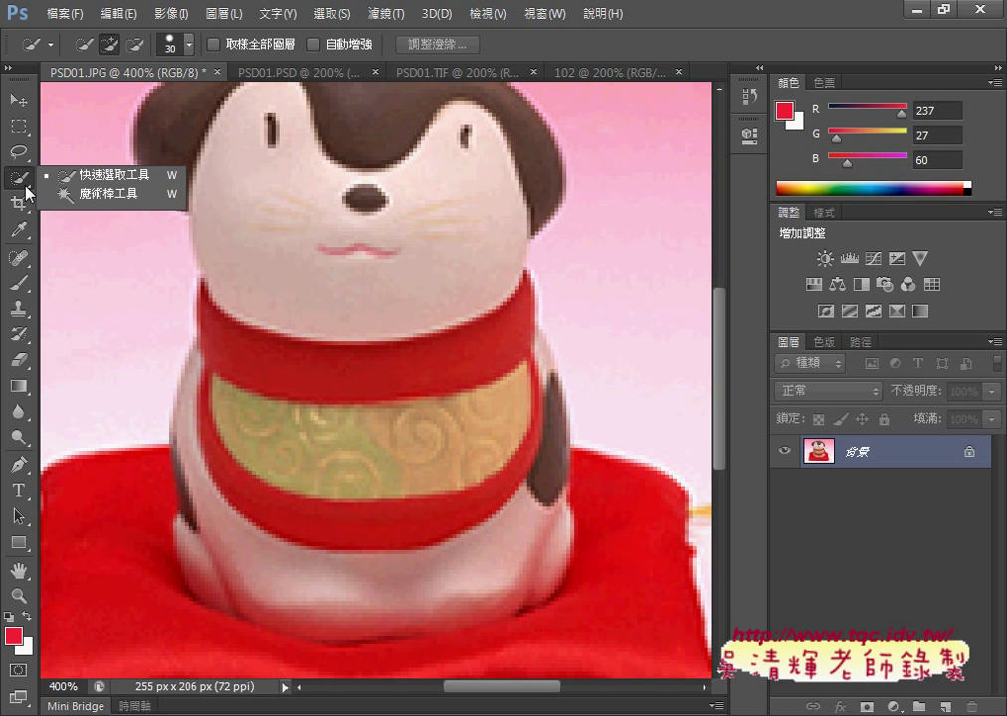
{"action": "left_click", "coordinate": [27, 190]}
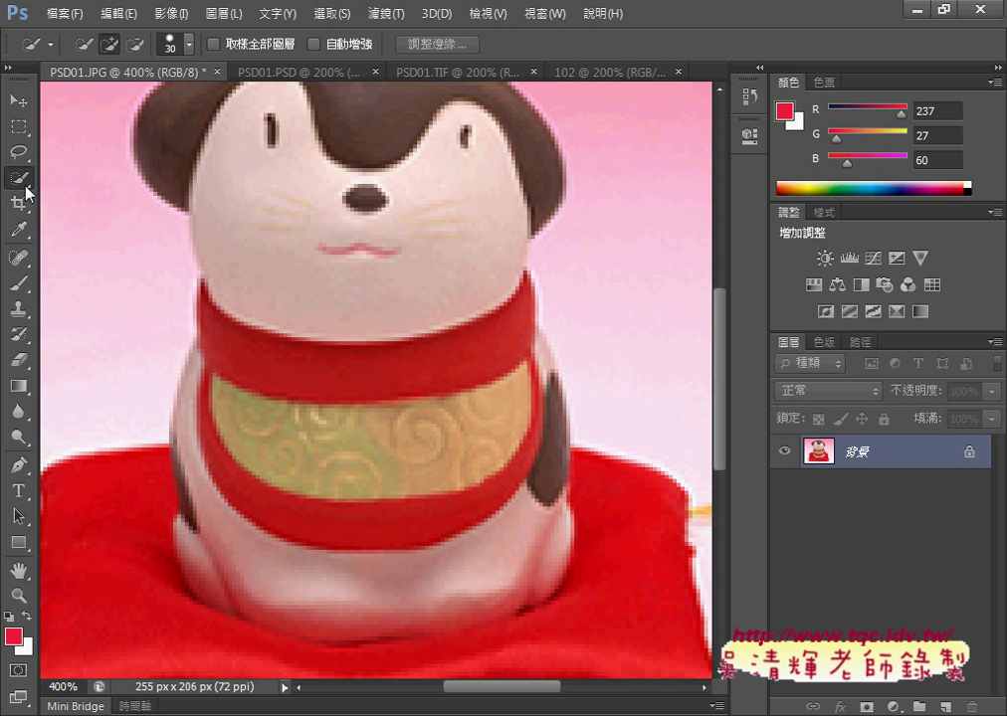
{"action": "key", "text": "ctrl+minus"}
{"action": "key", "text": "ctrl+minus"}
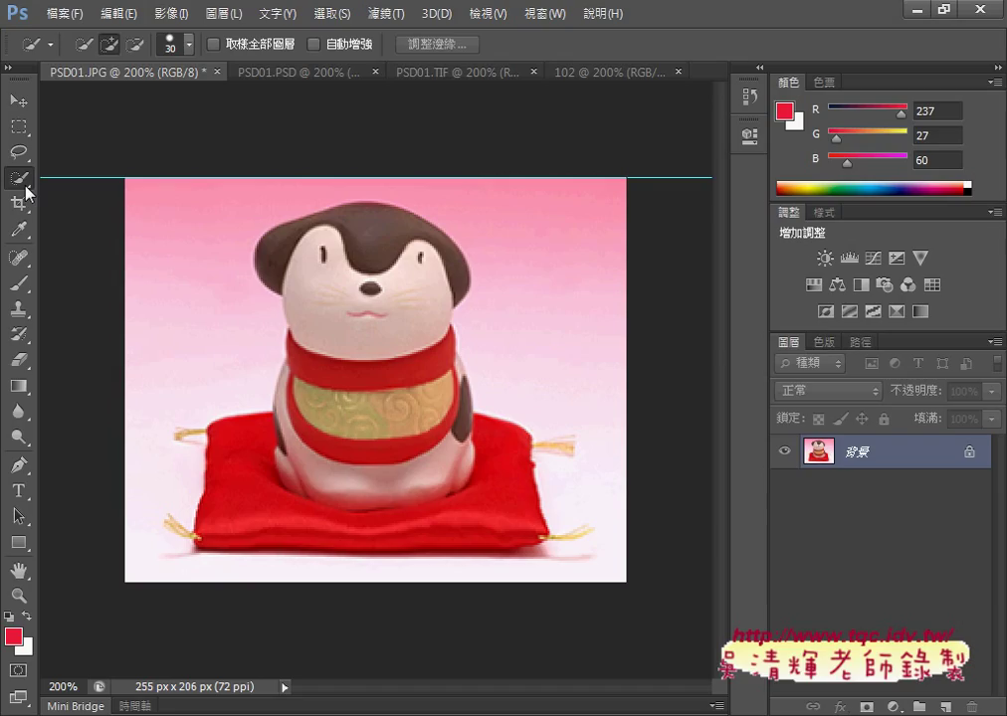
Choose the Quick Selection tool and confirm its 30 px brush size
{"action": "right_click", "coordinate": [27, 189]}
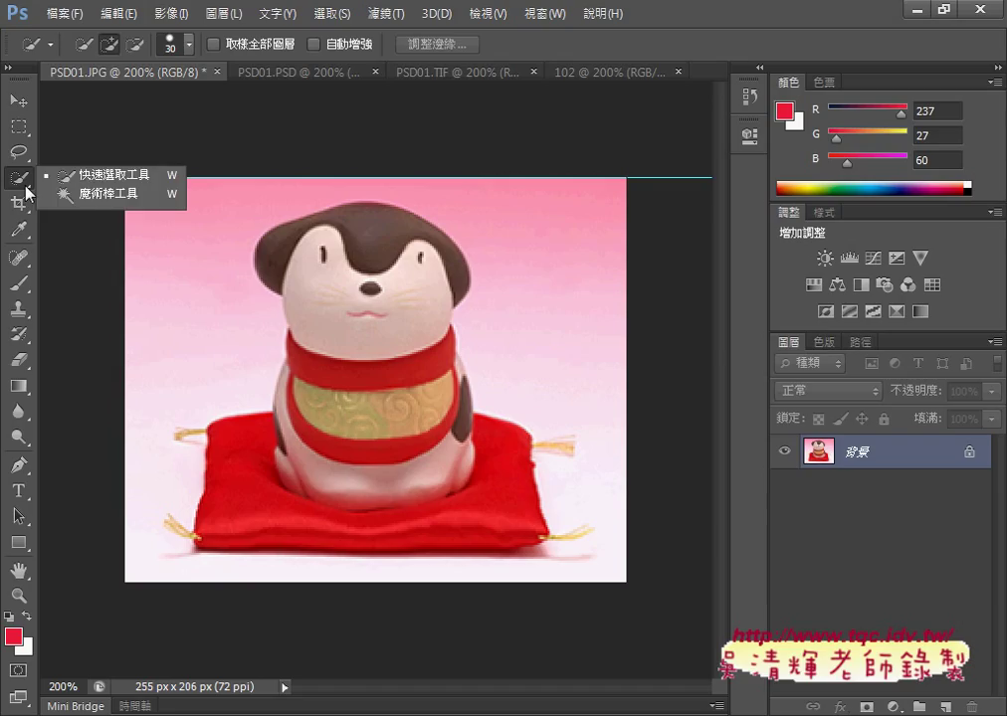
{"action": "left_click", "coordinate": [103, 179]}
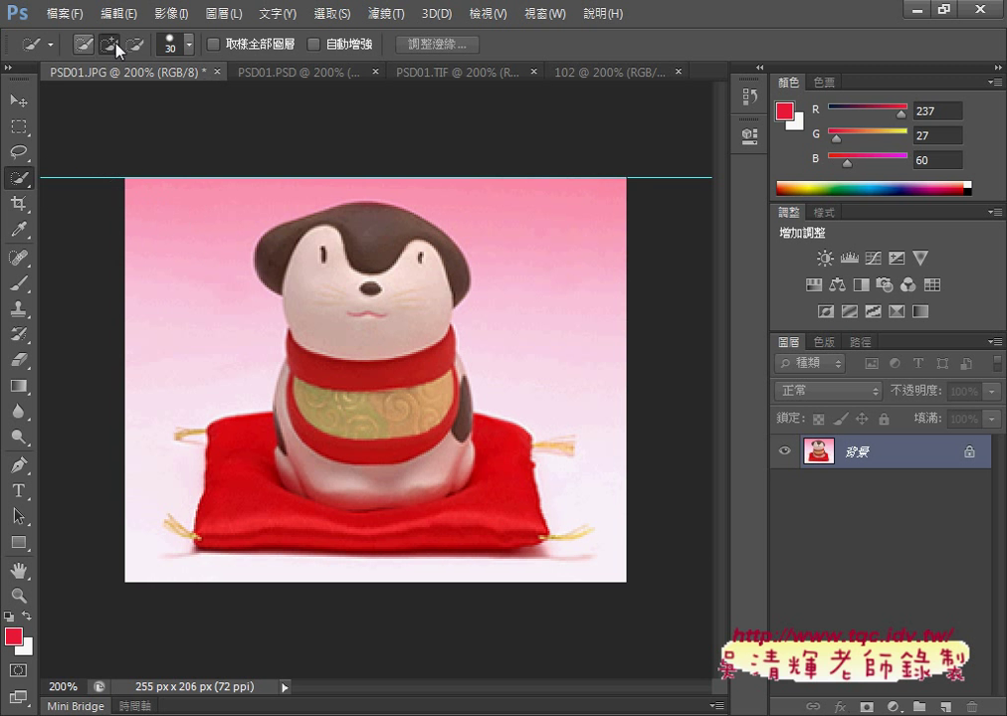
{"action": "left_click", "coordinate": [192, 49]}
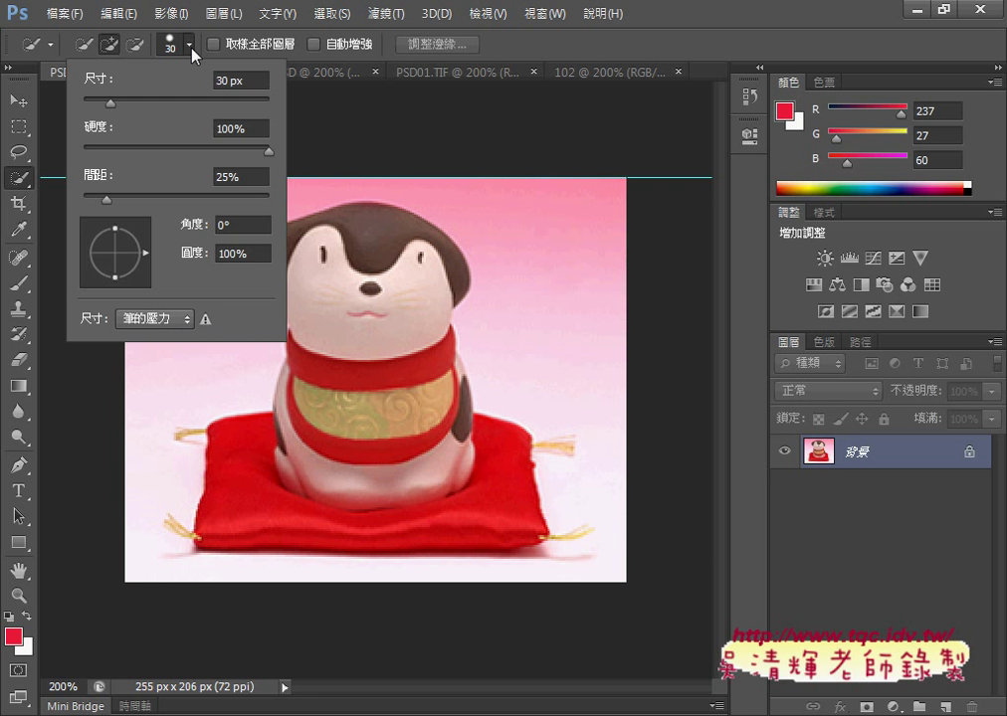
{"action": "left_click", "coordinate": [378, 116]}
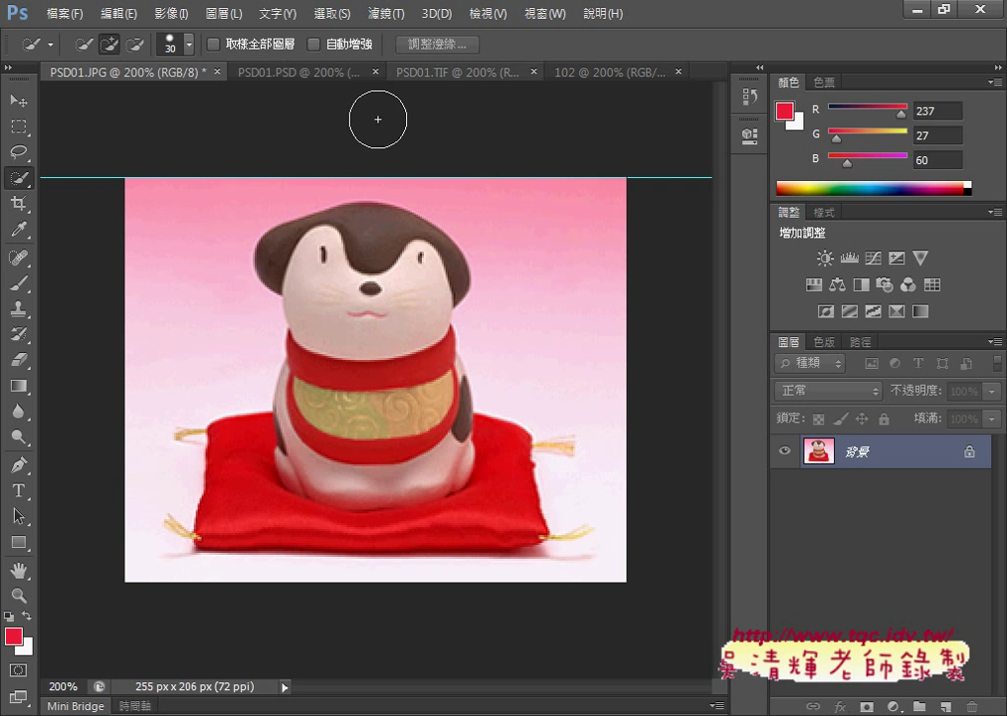
Brush over the pink background around the figurine and cushion, then drop the selection
{"action": "left_click_drag", "start_coordinate": [208, 226], "coordinate": [198, 241]}
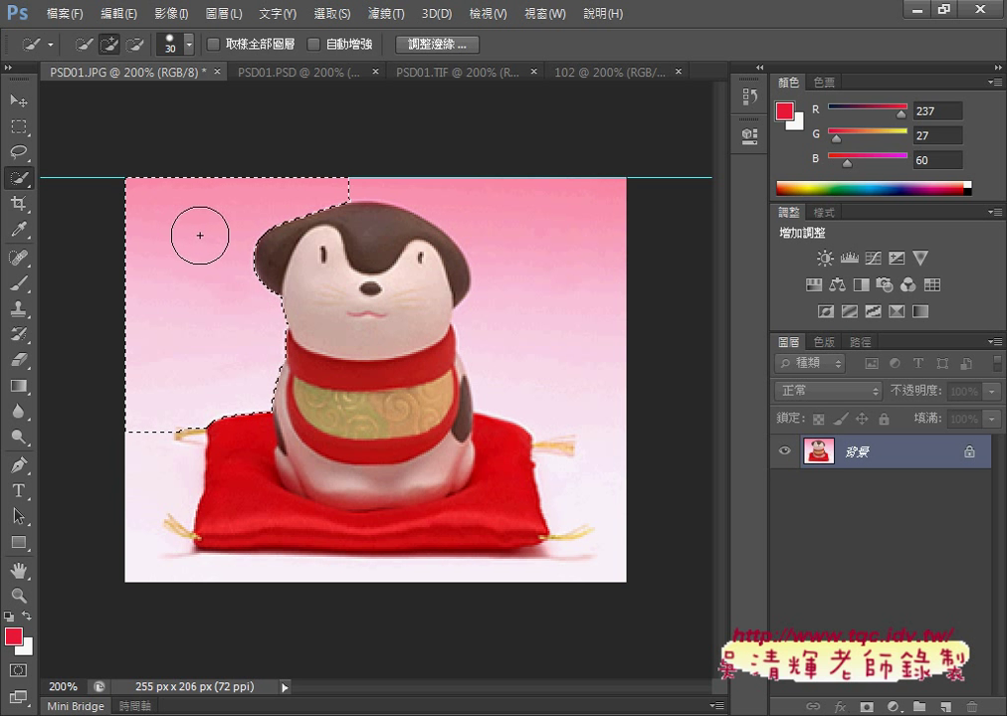
{"action": "left_click", "coordinate": [575, 388]}
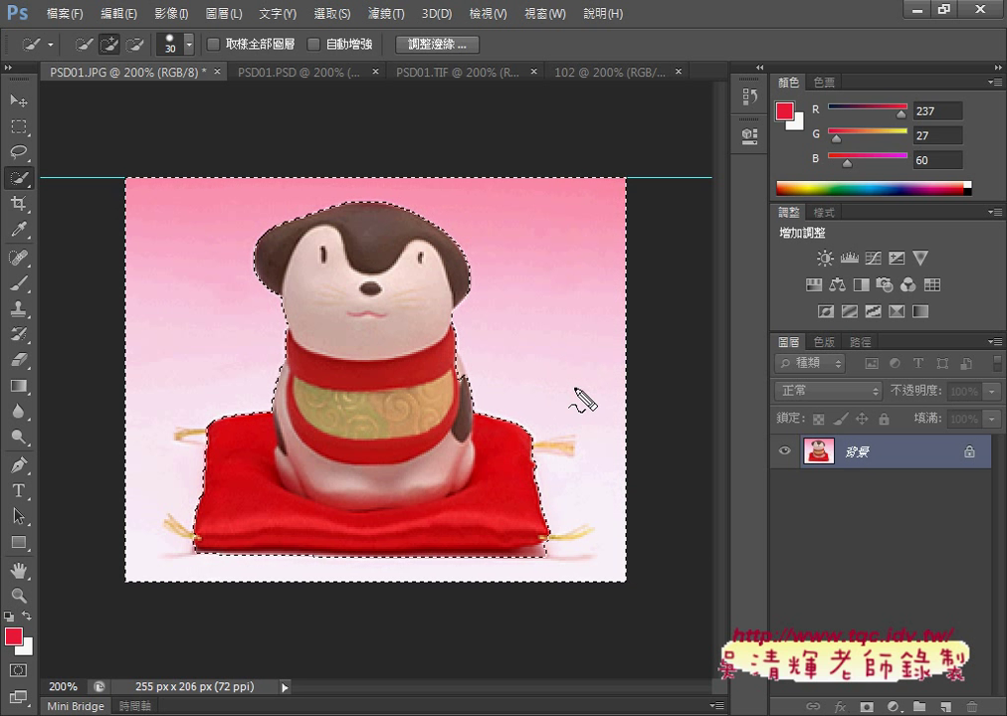
{"action": "mouse_move", "coordinate": [269, 408]}
{"action": "left_mouse_down"}
{"action": "mouse_move", "coordinate": [256, 266]}
{"action": "mouse_move", "coordinate": [359, 225]}
{"action": "mouse_move", "coordinate": [456, 307]}
{"action": "mouse_move", "coordinate": [546, 478]}
{"action": "mouse_move", "coordinate": [272, 535]}
{"action": "mouse_move", "coordinate": [198, 450]}
{"action": "mouse_move", "coordinate": [256, 433]}
{"action": "left_mouse_up"}
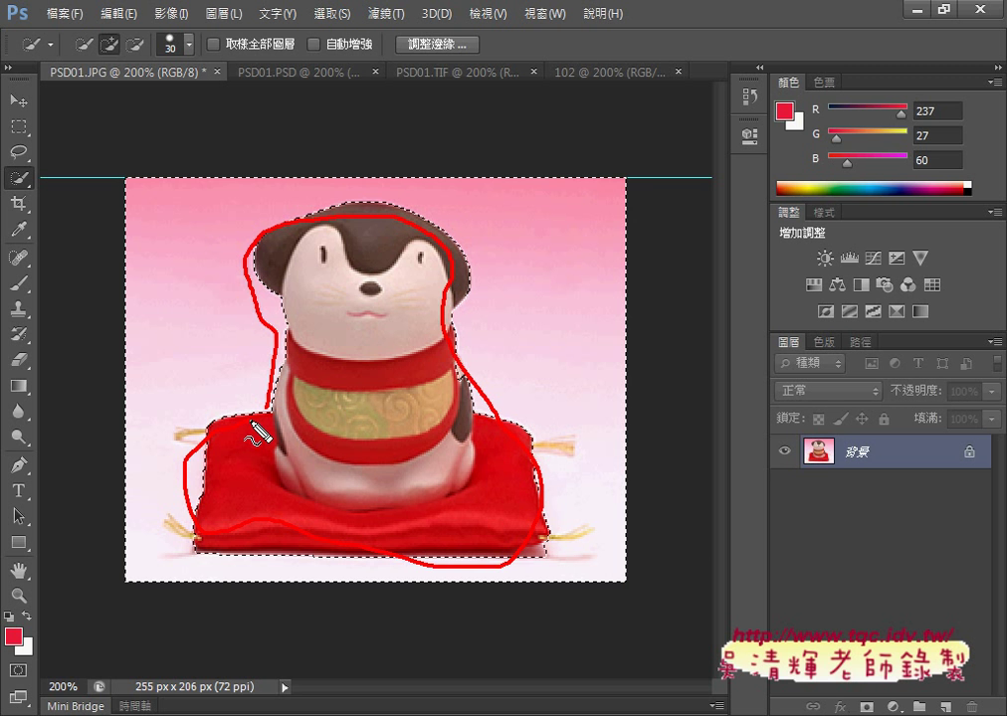
{"action": "key", "text": "Escape"}
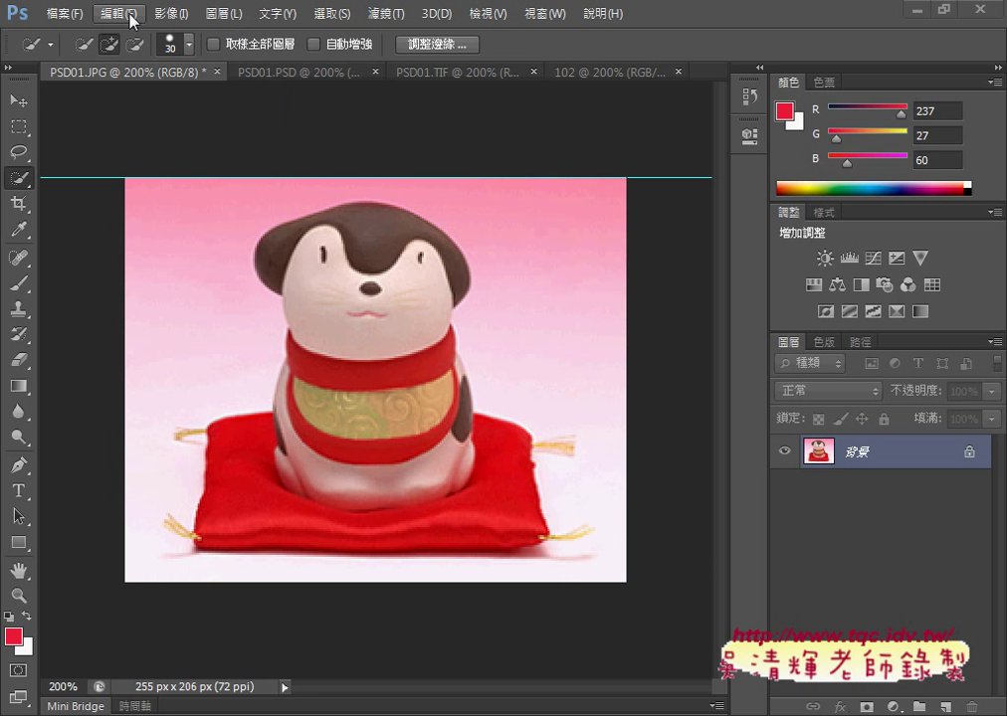
Apply Select > Inverse, ending with only the dog figurine and red cushion selected
{"action": "left_click", "coordinate": [336, 14]}
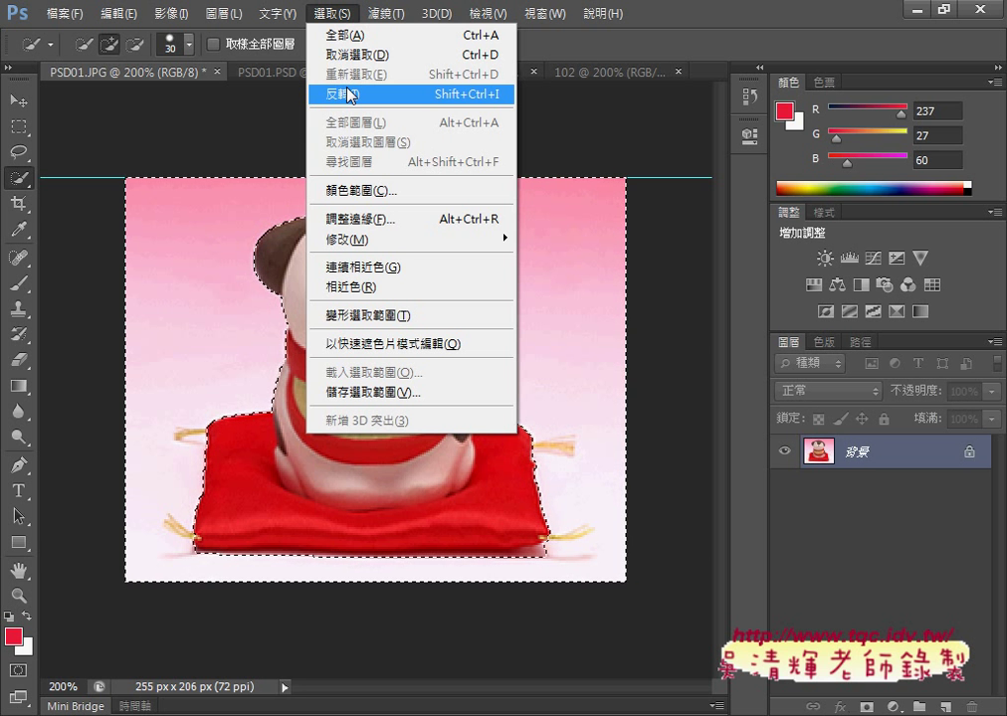
{"action": "left_click", "coordinate": [349, 94]}
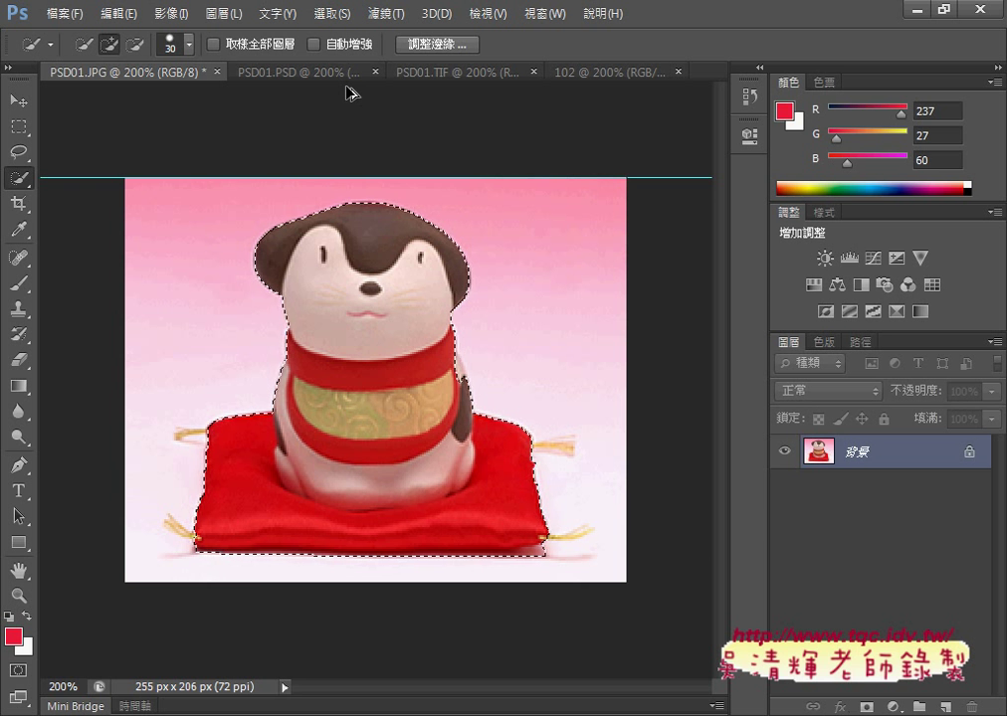
{"action": "key", "text": "ctrl+shift+i"}
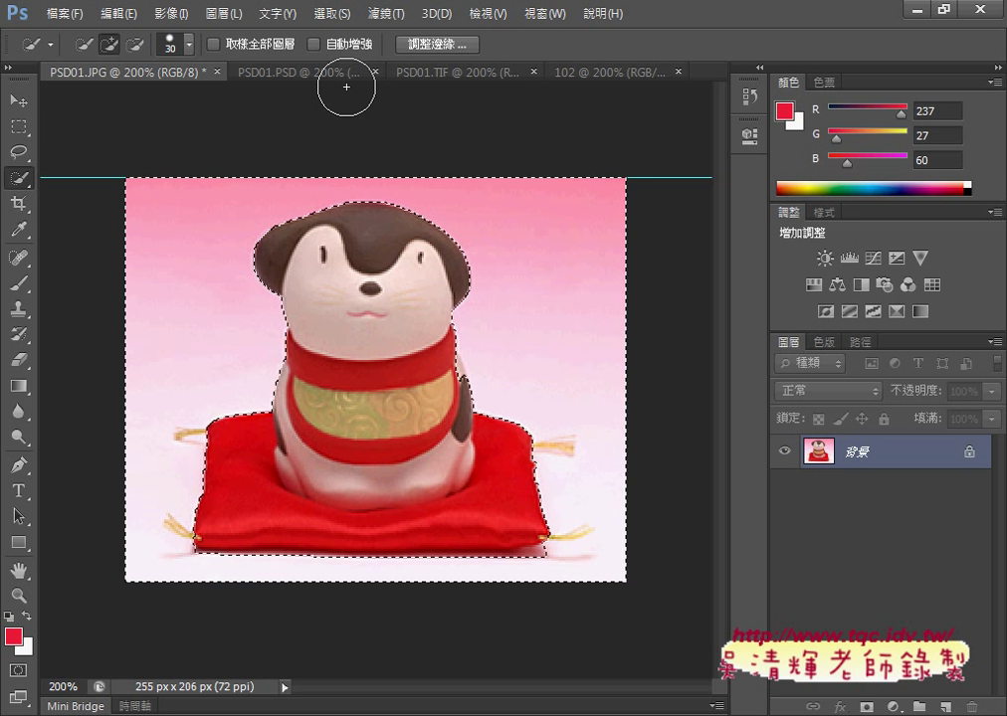
{"action": "left_click", "coordinate": [332, 14]}
{"action": "left_click", "coordinate": [341, 93]}
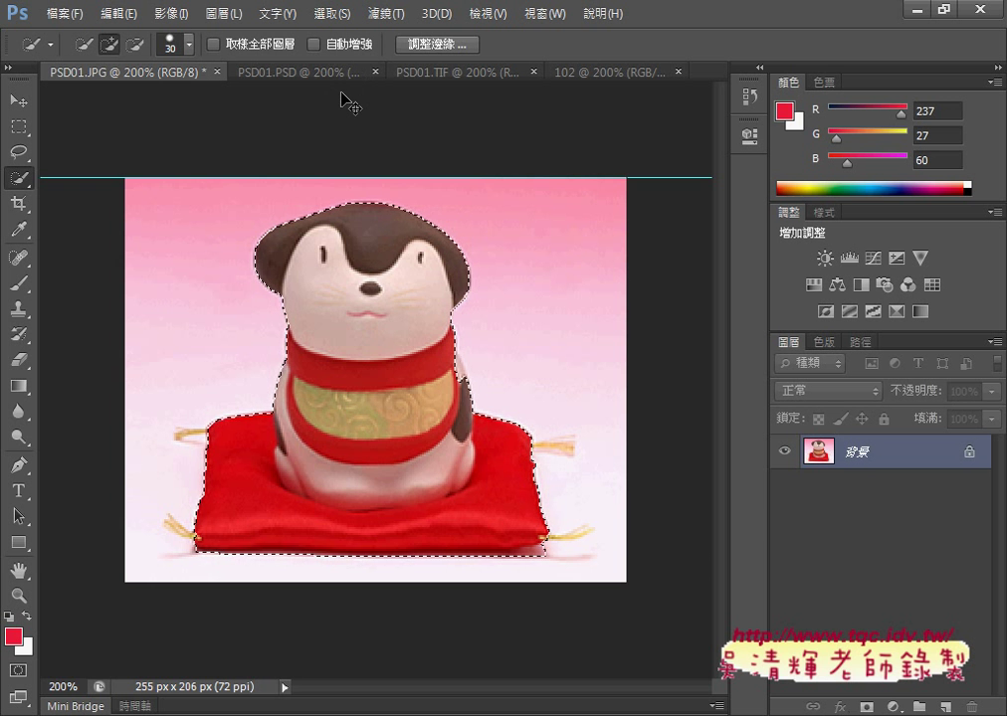
Zoom the photo to 300% and switch to the Lasso Tool
{"action": "type", "text": "300"}
{"action": "key", "text": "Return"}
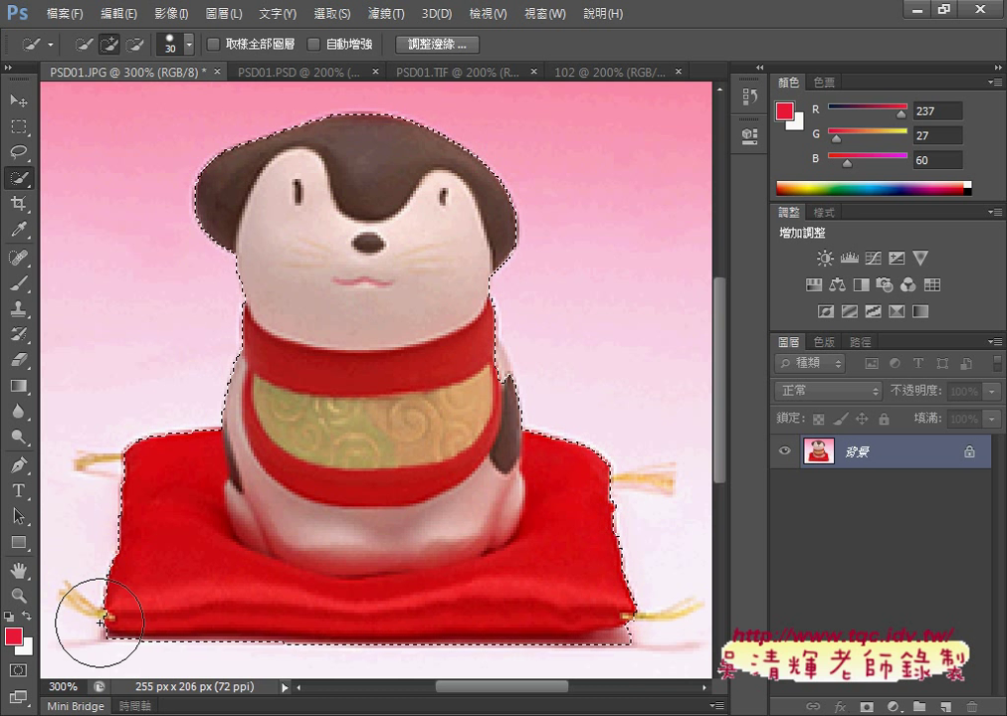
{"action": "right_click", "coordinate": [20, 152]}
{"action": "left_click", "coordinate": [59, 145]}
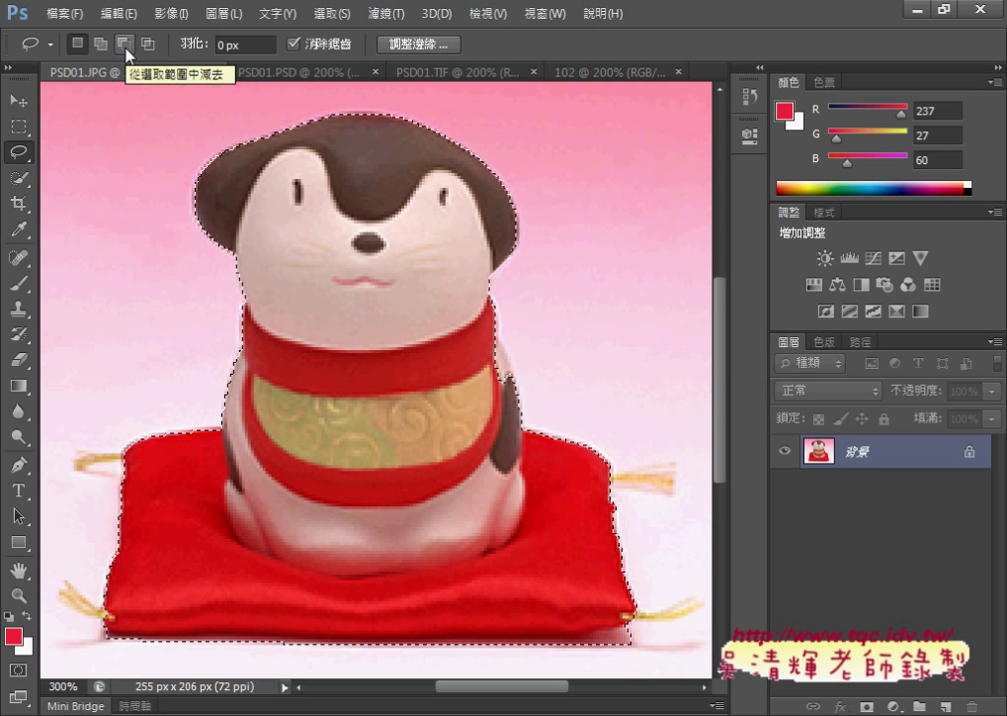
Set the Lasso to Add to selection, then drop and restore the figurine selection
{"action": "left_click", "coordinate": [101, 45]}
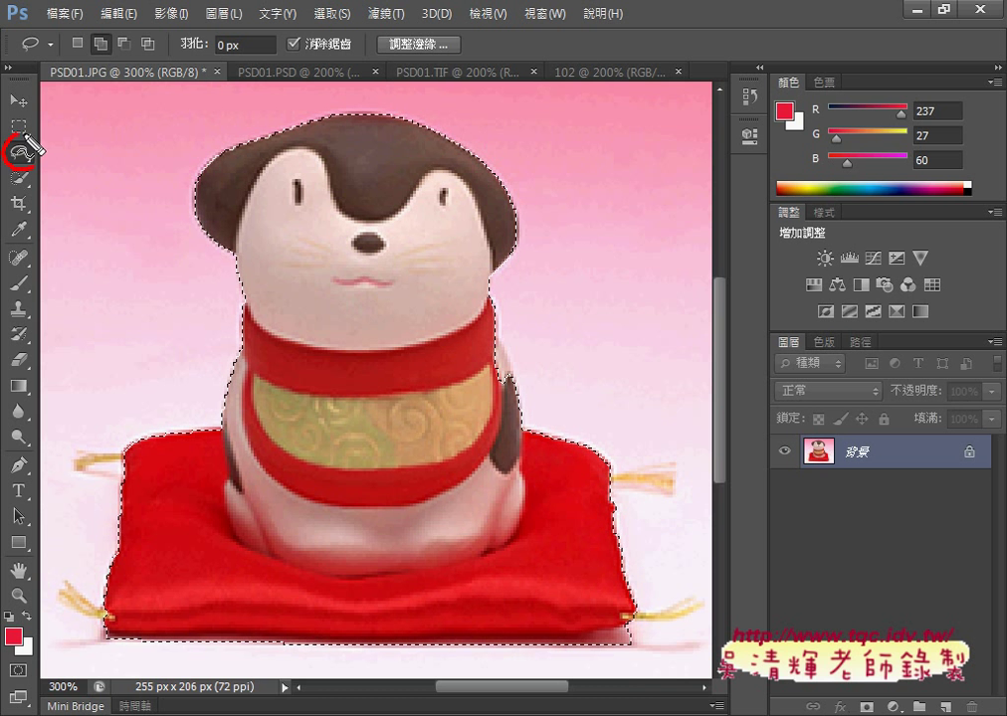
{"action": "mouse_move", "coordinate": [38, 145]}
{"action": "left_mouse_down"}
{"action": "mouse_move", "coordinate": [97, 62]}
{"action": "mouse_move", "coordinate": [113, 57]}
{"action": "left_mouse_up"}
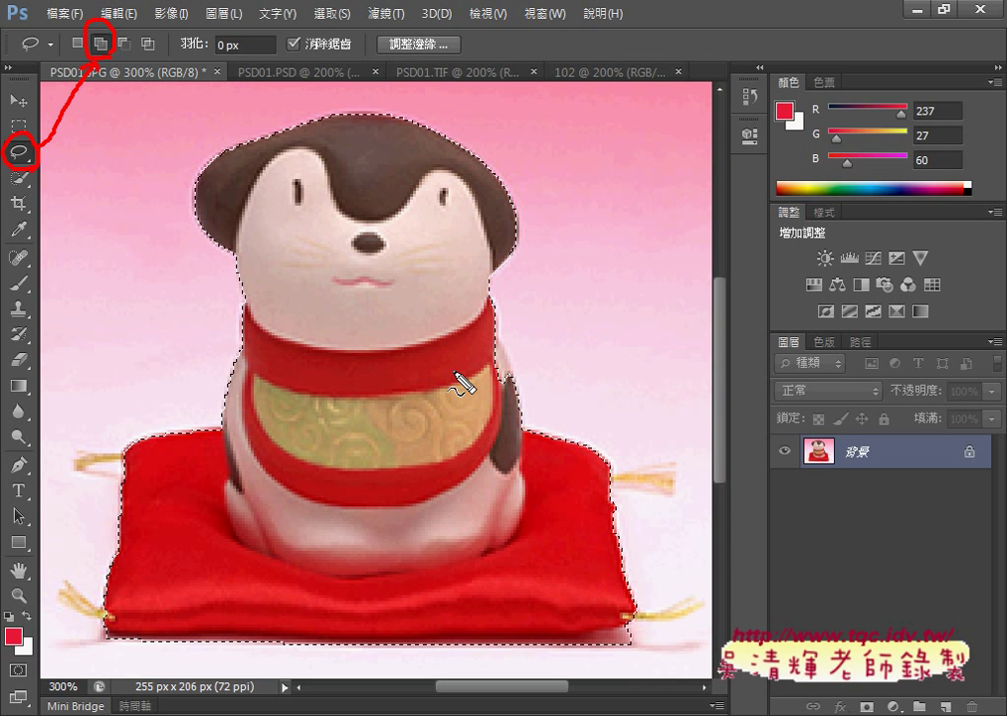
{"action": "key", "text": "ctrl+d"}
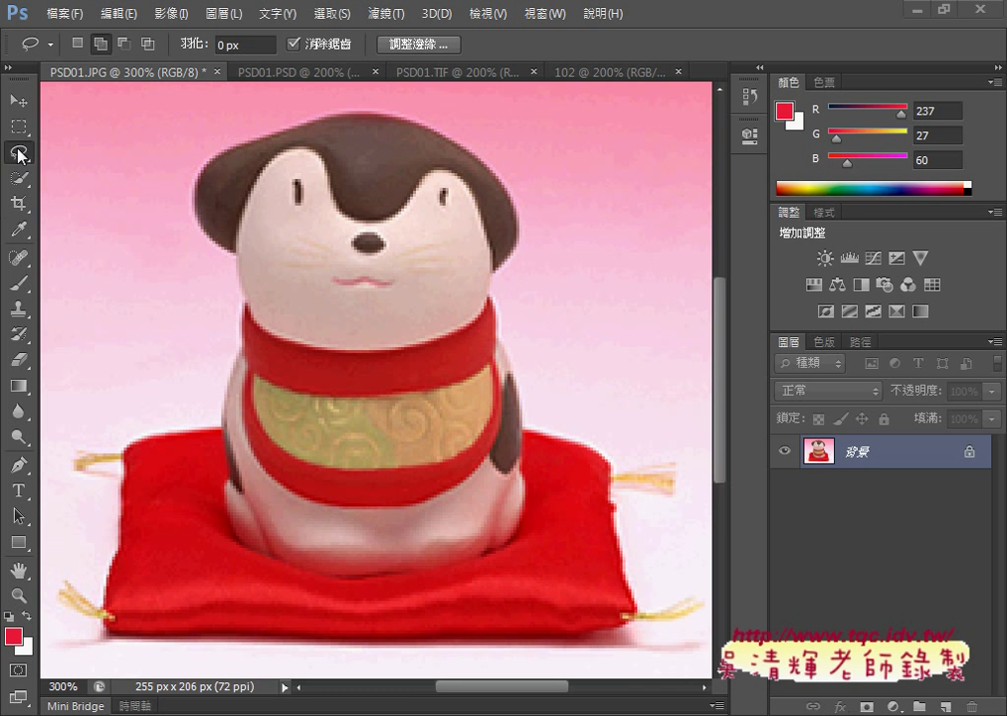
{"action": "key", "text": "ctrl+shift+d"}
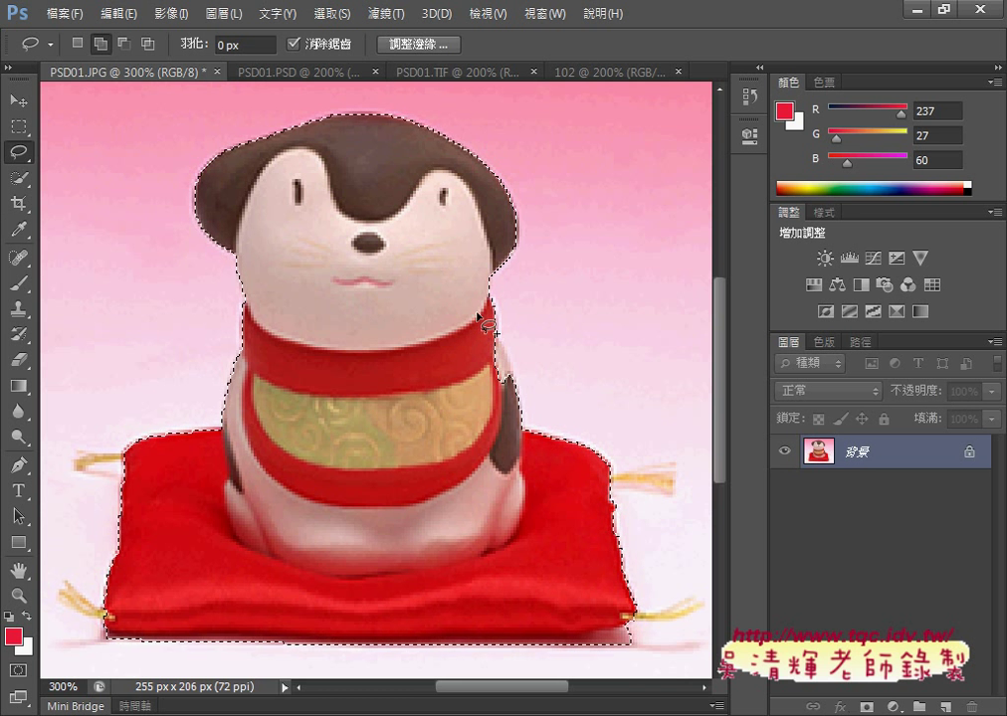
At 700% zoom, lasso the missed edges beside the red neckband into the selection
{"action": "key", "text": "ctrl+plus"}
{"action": "key", "text": "ctrl+plus"}
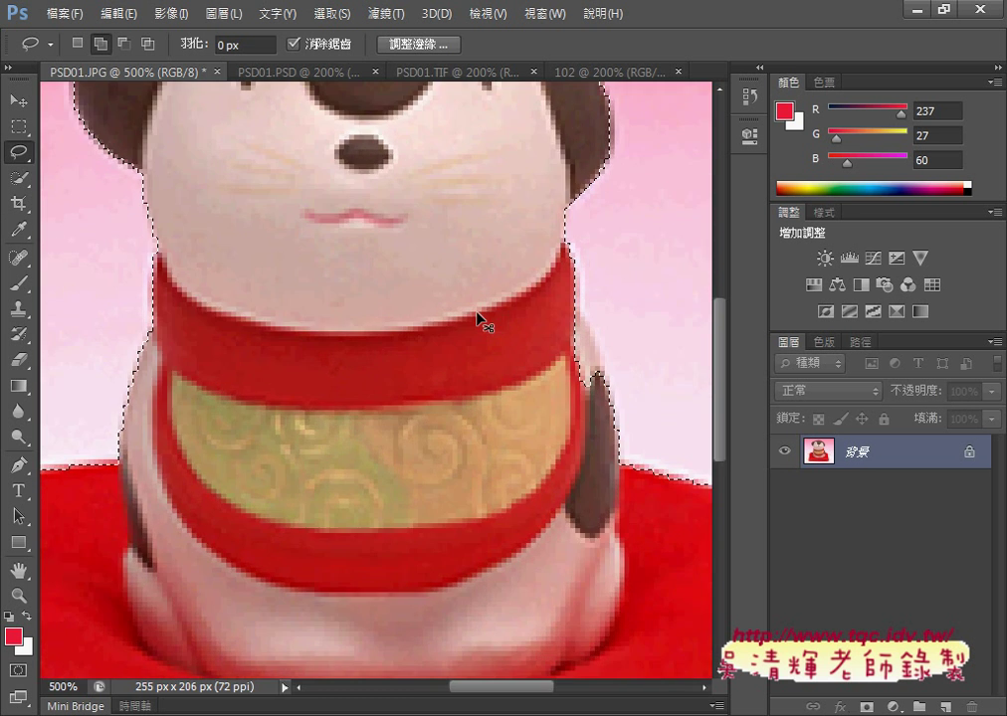
{"action": "key", "text": "ctrl+plus"}
{"action": "key", "text": "ctrl+plus"}
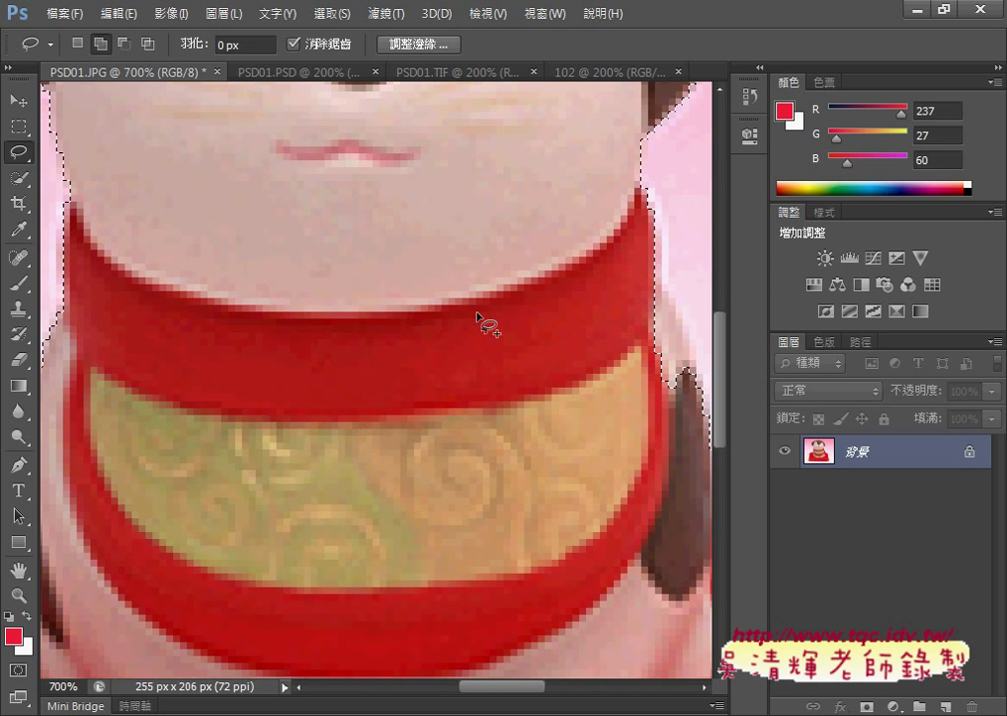
{"action": "left_click_drag", "start_coordinate": [506, 689], "coordinate": [558, 688]}
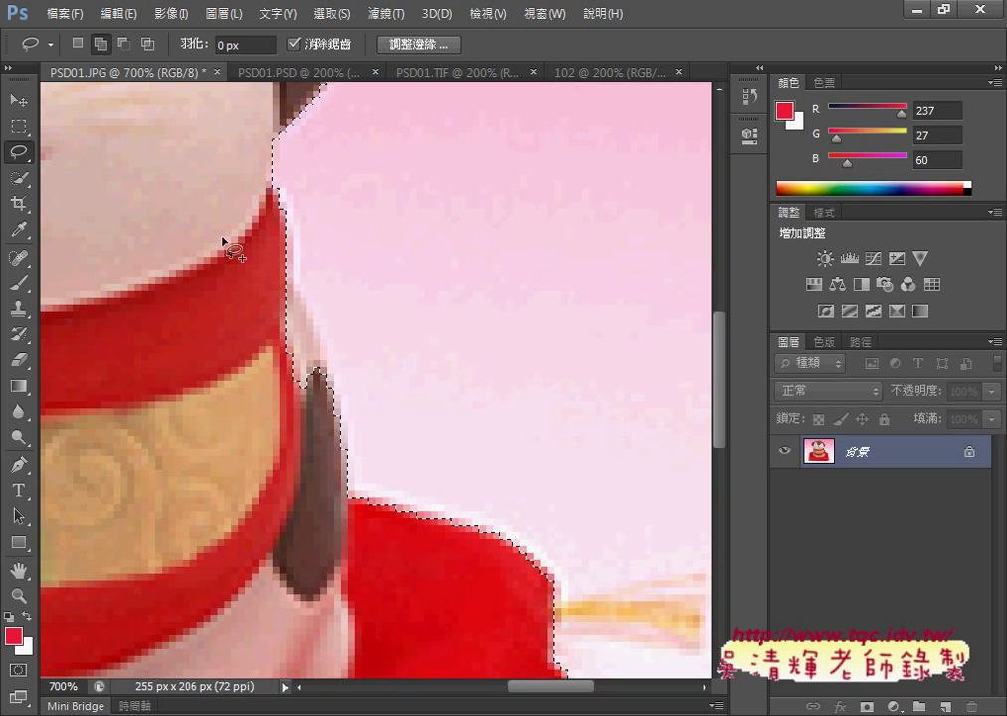
{"action": "mouse_move", "coordinate": [251, 203]}
{"action": "left_mouse_down"}
{"action": "mouse_move", "coordinate": [271, 189]}
{"action": "mouse_move", "coordinate": [284, 197]}
{"action": "mouse_move", "coordinate": [314, 345]}
{"action": "mouse_move", "coordinate": [324, 416]}
{"action": "mouse_move", "coordinate": [299, 443]}
{"action": "mouse_move", "coordinate": [251, 423]}
{"action": "mouse_move", "coordinate": [237, 333]}
{"action": "mouse_move", "coordinate": [242, 227]}
{"action": "left_mouse_up"}
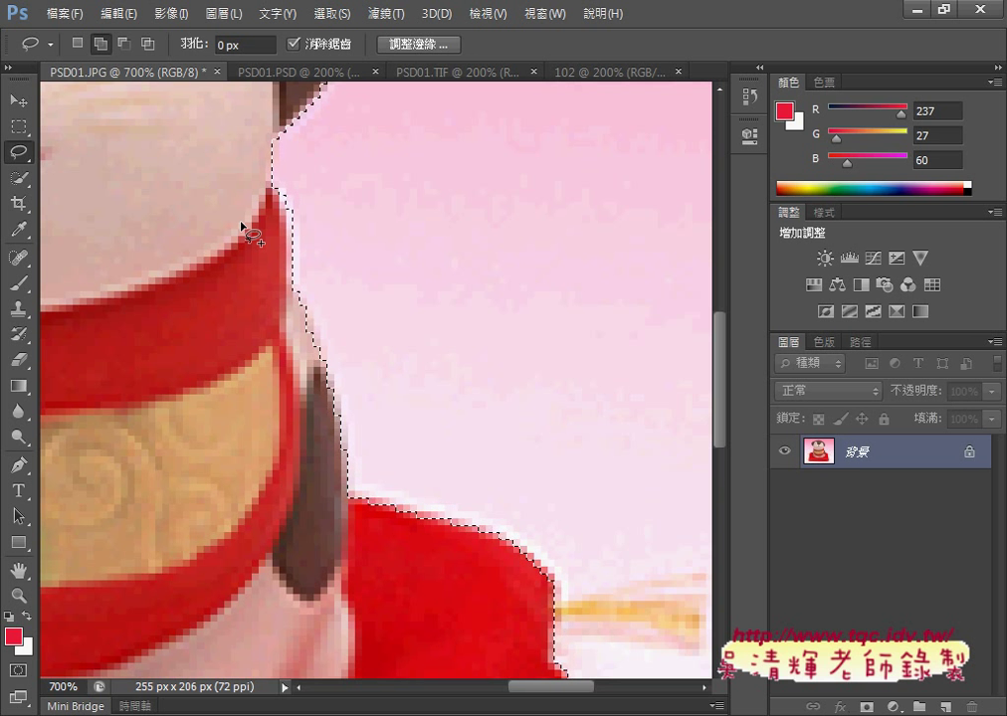
{"action": "mouse_move", "coordinate": [252, 186]}
{"action": "left_mouse_down"}
{"action": "mouse_move", "coordinate": [388, 376]}
{"action": "mouse_move", "coordinate": [257, 189]}
{"action": "left_mouse_up"}
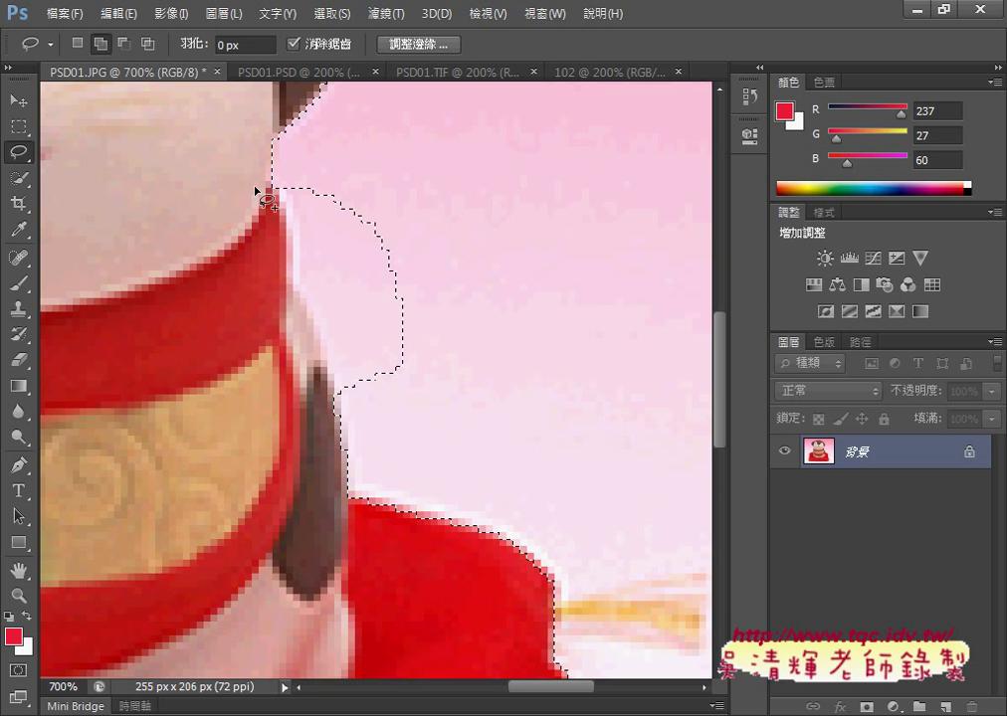
Subtract the stray pink bulge from the selection, then add the cushion's upper yellow tassel
{"action": "left_click", "coordinate": [123, 43]}
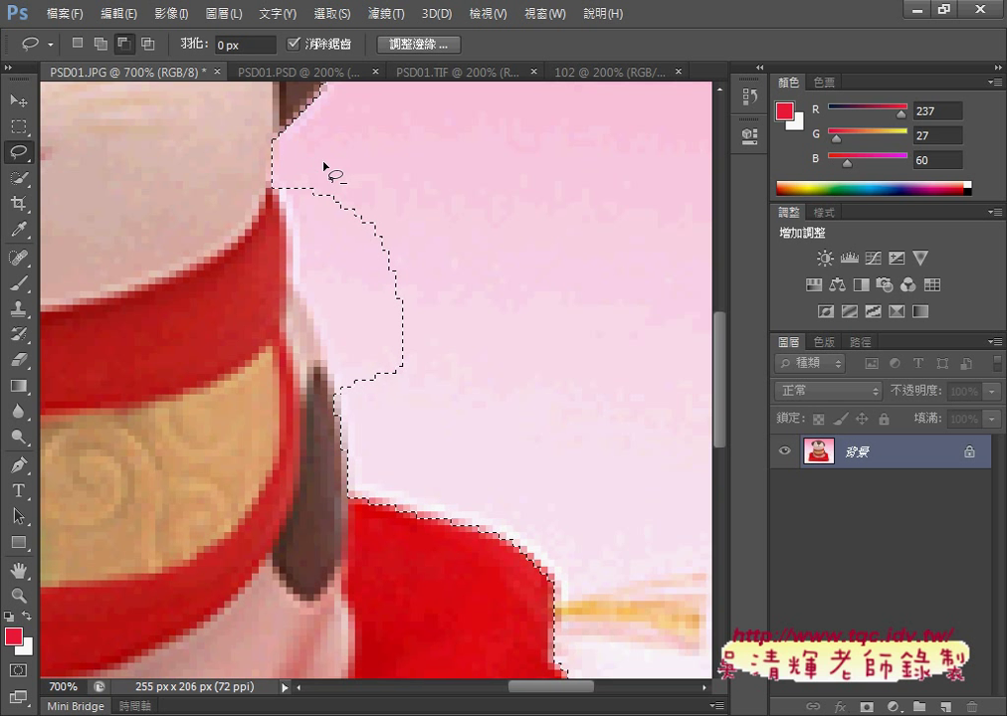
{"action": "mouse_move", "coordinate": [325, 162]}
{"action": "left_mouse_down"}
{"action": "mouse_move", "coordinate": [279, 183]}
{"action": "mouse_move", "coordinate": [292, 214]}
{"action": "mouse_move", "coordinate": [292, 285]}
{"action": "mouse_move", "coordinate": [350, 408]}
{"action": "mouse_move", "coordinate": [416, 411]}
{"action": "mouse_move", "coordinate": [418, 216]}
{"action": "mouse_move", "coordinate": [336, 160]}
{"action": "mouse_move", "coordinate": [321, 164]}
{"action": "left_mouse_up"}
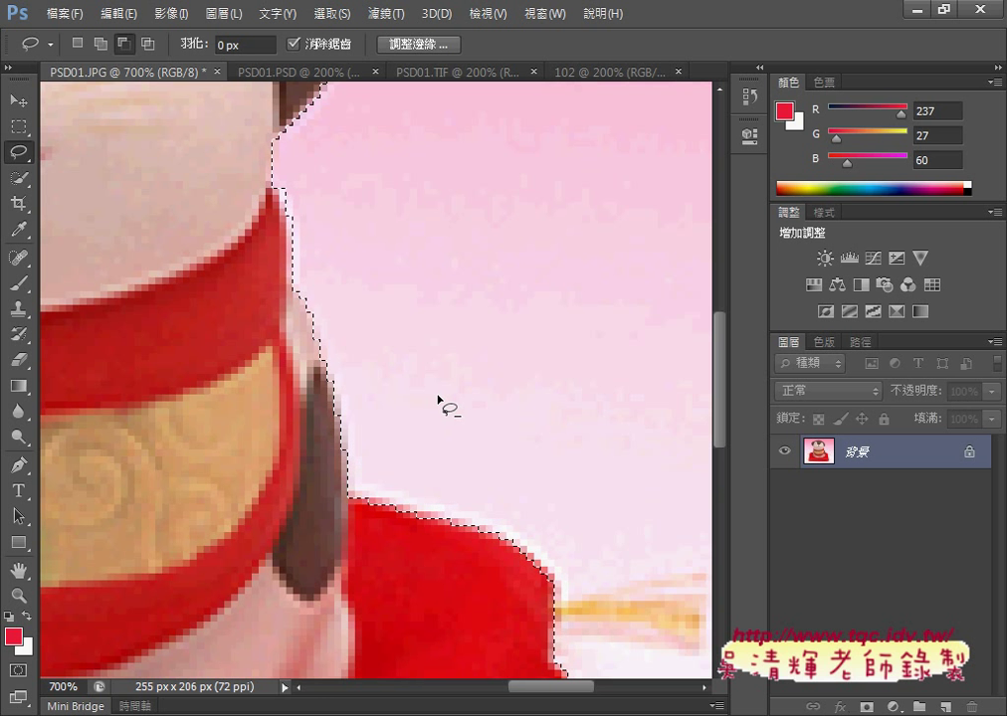
{"action": "left_click", "coordinate": [103, 45]}
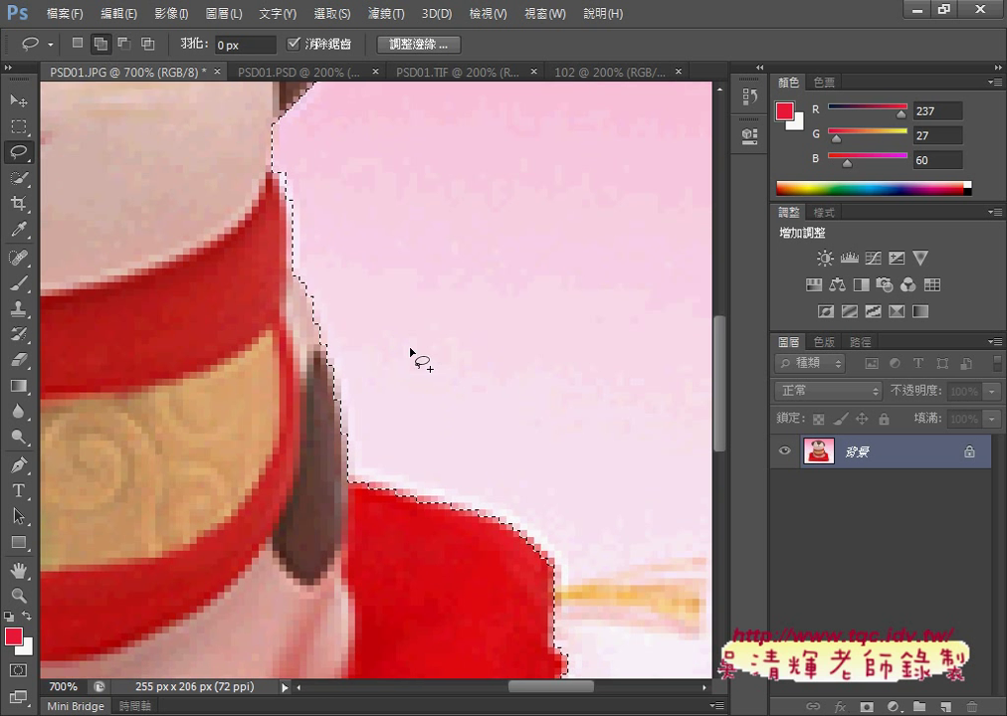
{"action": "scroll", "coordinate": [418, 358], "scroll_direction": "down", "scroll_amount": 5}
{"action": "left_click_drag", "start_coordinate": [550, 687], "coordinate": [603, 687]}
{"action": "mouse_move", "coordinate": [111, 406]}
{"action": "left_mouse_down"}
{"action": "mouse_move", "coordinate": [281, 375]}
{"action": "mouse_move", "coordinate": [303, 382]}
{"action": "mouse_move", "coordinate": [278, 391]}
{"action": "mouse_move", "coordinate": [304, 442]}
{"action": "mouse_move", "coordinate": [265, 455]}
{"action": "mouse_move", "coordinate": [174, 430]}
{"action": "mouse_move", "coordinate": [149, 408]}
{"action": "left_mouse_up"}
Lasso-add the lower, lower-left and upper-left tassels to the figurine selection
{"action": "scroll", "coordinate": [363, 549], "scroll_direction": "down", "scroll_amount": 3}
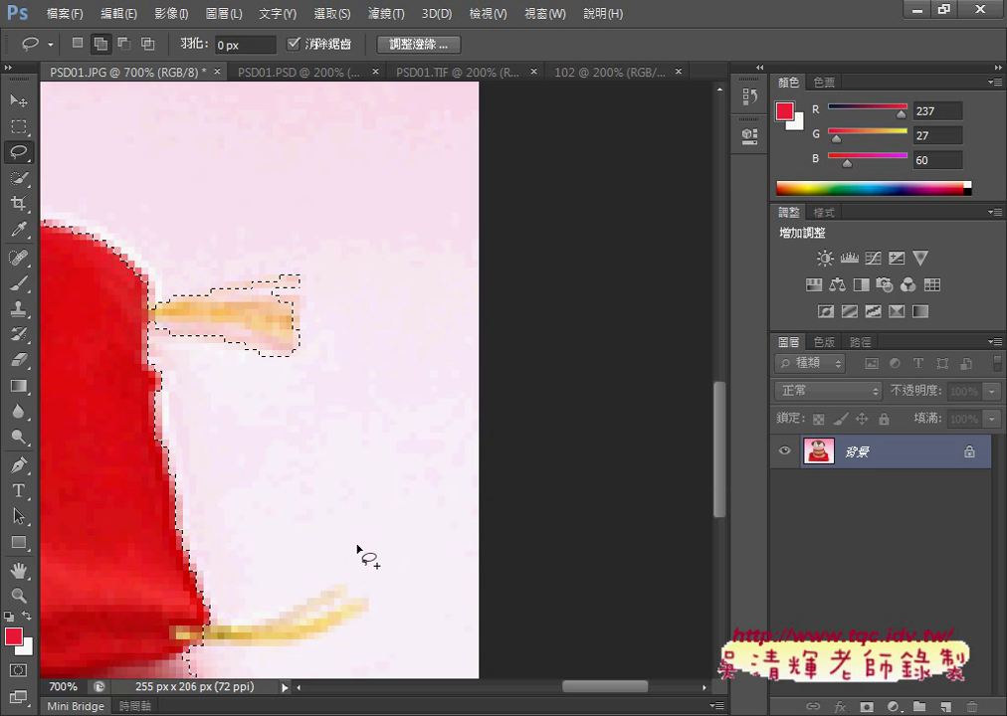
{"action": "mouse_move", "coordinate": [174, 575]}
{"action": "left_mouse_down"}
{"action": "mouse_move", "coordinate": [219, 587]}
{"action": "mouse_move", "coordinate": [337, 548]}
{"action": "mouse_move", "coordinate": [348, 551]}
{"action": "mouse_move", "coordinate": [334, 561]}
{"action": "mouse_move", "coordinate": [368, 550]}
{"action": "mouse_move", "coordinate": [341, 577]}
{"action": "left_mouse_up"}
{"action": "left_click_drag", "start_coordinate": [283, 595], "coordinate": [185, 589]}
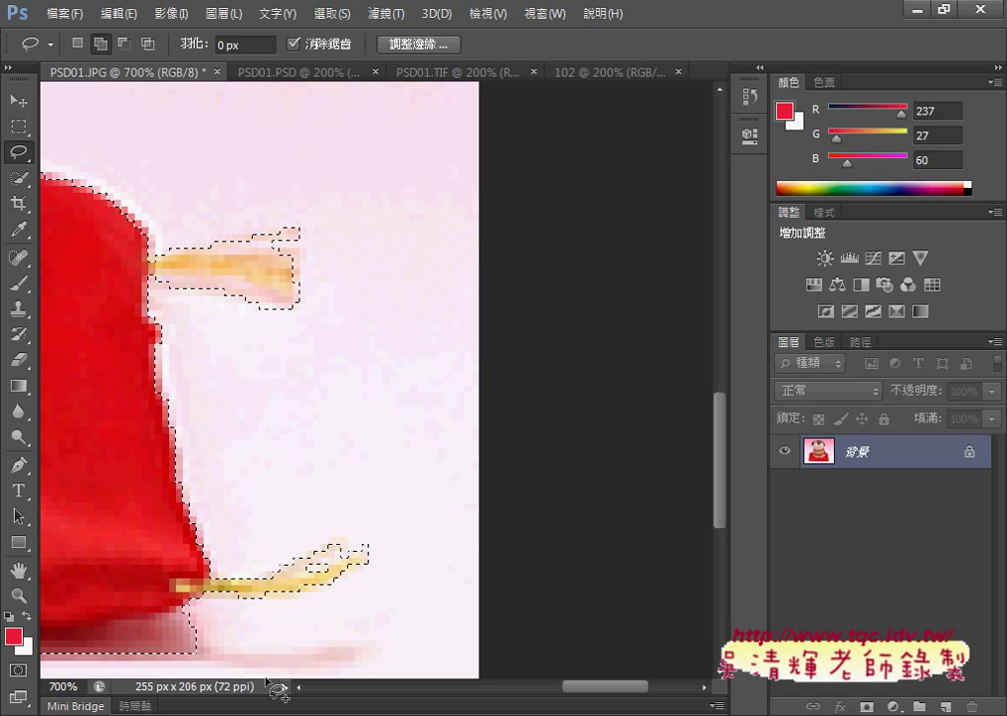
{"action": "left_click_drag", "start_coordinate": [546, 686], "coordinate": [376, 697]}
{"action": "mouse_move", "coordinate": [585, 593]}
{"action": "left_mouse_down"}
{"action": "mouse_move", "coordinate": [523, 591]}
{"action": "mouse_move", "coordinate": [461, 530]}
{"action": "mouse_move", "coordinate": [519, 572]}
{"action": "mouse_move", "coordinate": [477, 527]}
{"action": "left_mouse_up"}
{"action": "mouse_move", "coordinate": [466, 509]}
{"action": "left_mouse_down"}
{"action": "mouse_move", "coordinate": [513, 557]}
{"action": "mouse_move", "coordinate": [557, 582]}
{"action": "mouse_move", "coordinate": [597, 587]}
{"action": "left_mouse_up"}
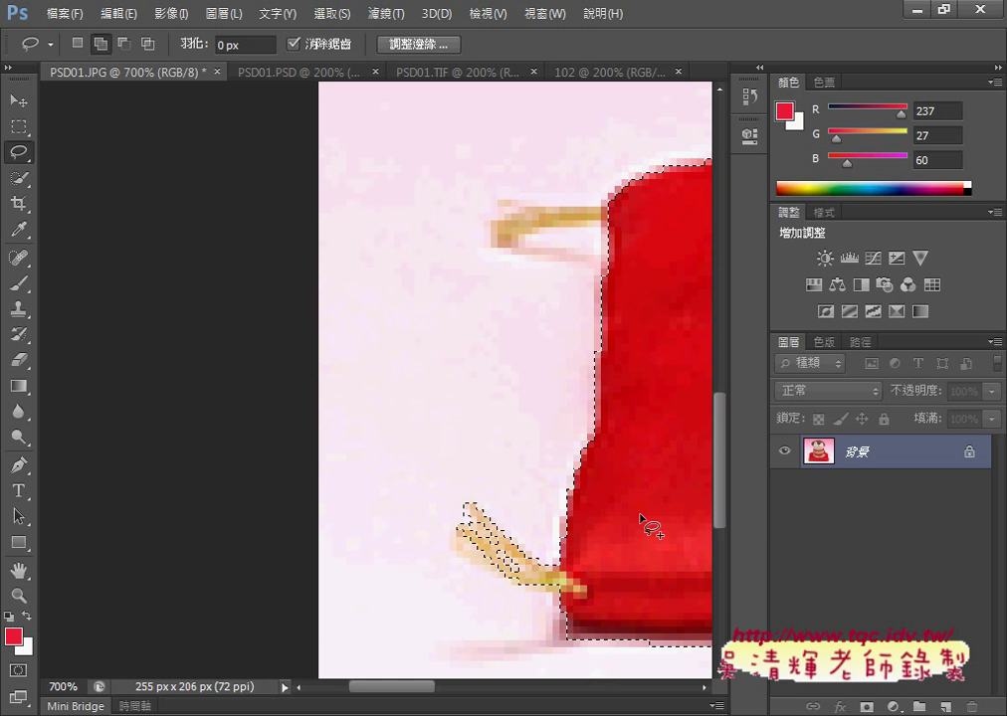
{"action": "mouse_move", "coordinate": [623, 225]}
{"action": "left_mouse_down"}
{"action": "mouse_move", "coordinate": [499, 247]}
{"action": "mouse_move", "coordinate": [506, 212]}
{"action": "mouse_move", "coordinate": [640, 221]}
{"action": "left_mouse_up"}
Paste the cut-out dog into the 102 gradient card as a new layer
{"action": "scroll", "coordinate": [631, 337], "scroll_direction": "down", "scroll_amount": 2}
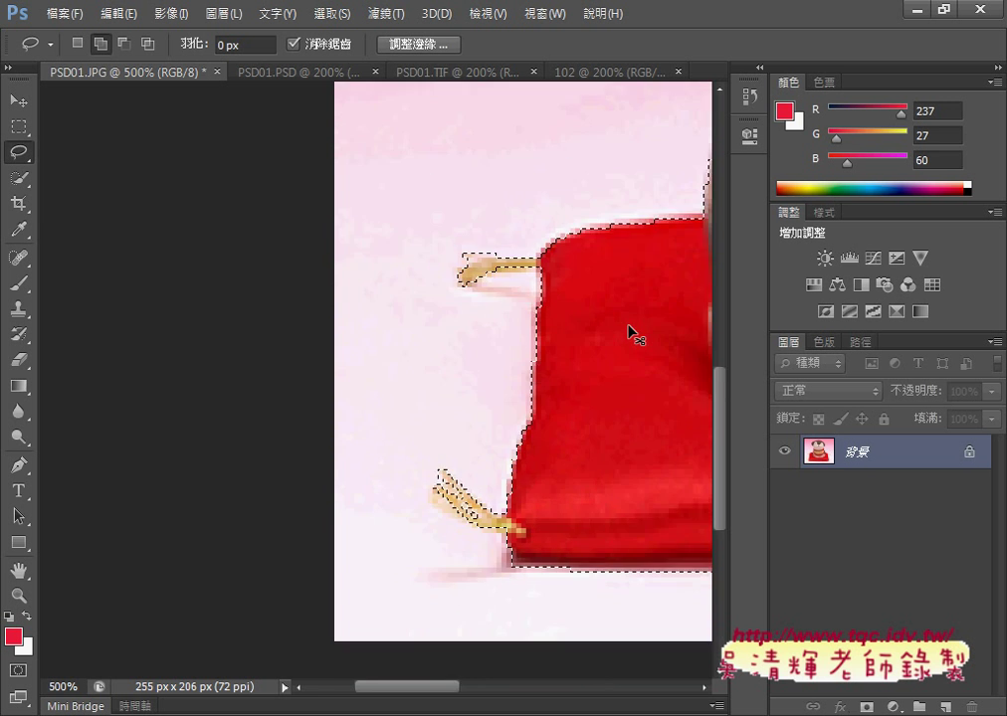
{"action": "scroll", "coordinate": [632, 336], "scroll_direction": "down", "scroll_amount": 2}
{"action": "scroll", "coordinate": [632, 336], "scroll_direction": "down", "scroll_amount": 2}
{"action": "scroll", "coordinate": [630, 334], "scroll_direction": "up", "scroll_amount": 2}
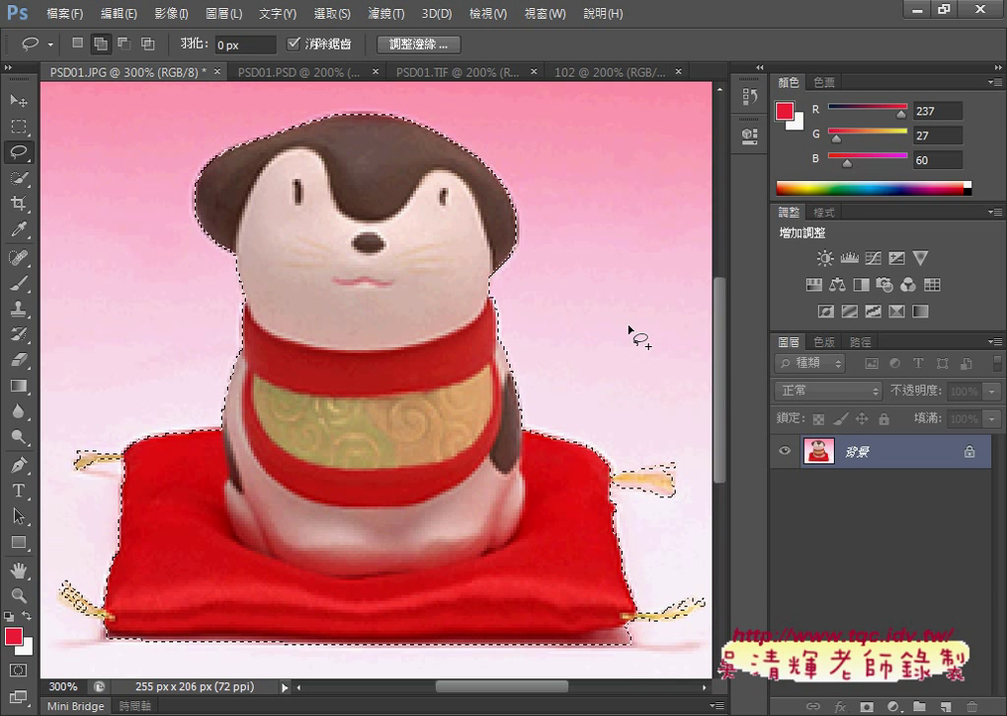
{"action": "left_click", "coordinate": [595, 75]}
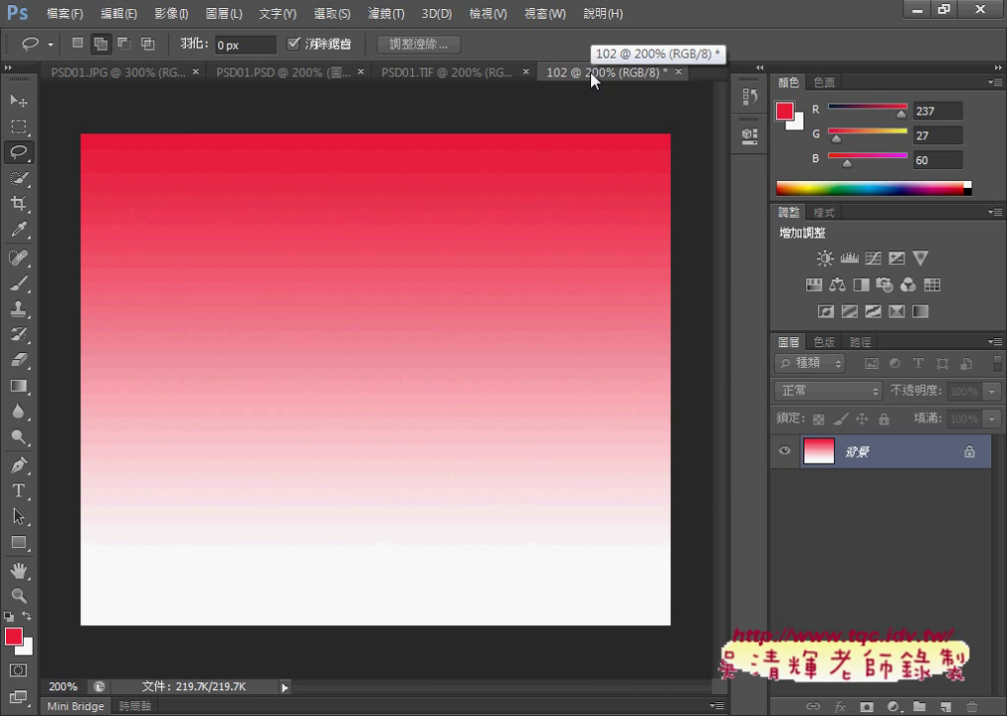
{"action": "key", "text": "ctrl+v"}
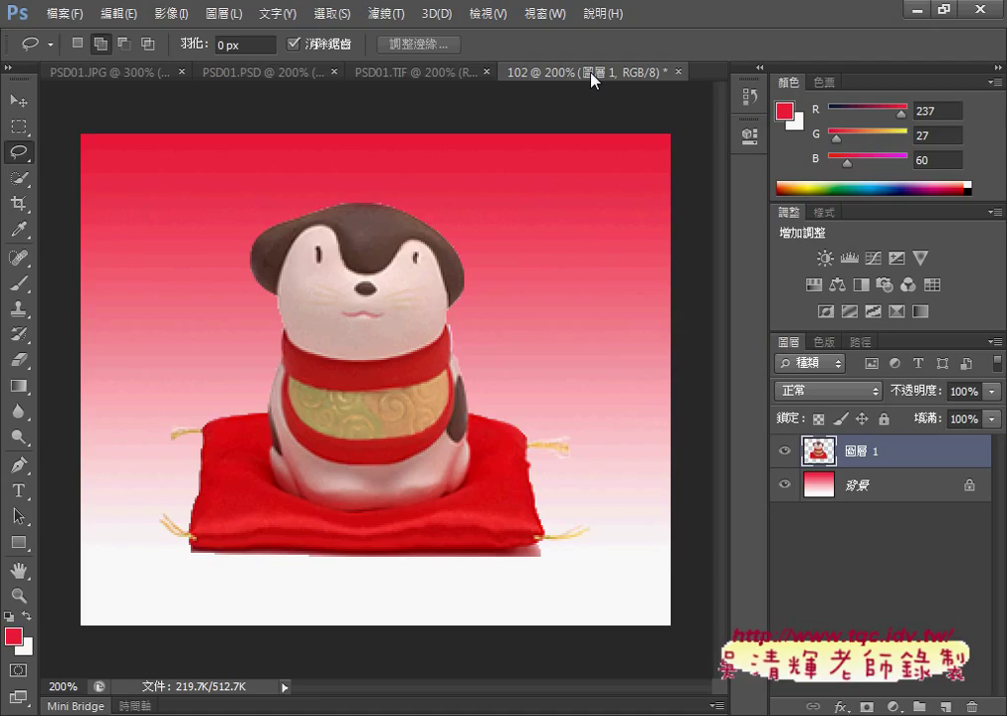
Check the PSD01.TIF 頌春 reference, then switch to the TQC exam PDF in the browser
{"action": "left_click", "coordinate": [405, 70]}
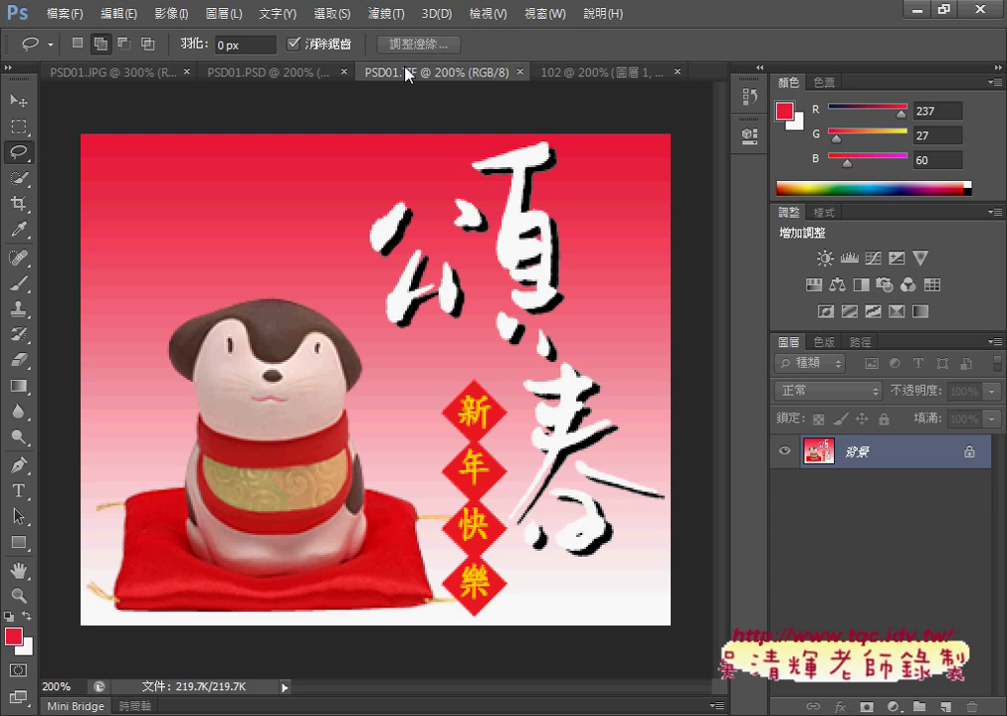
{"action": "key", "text": "alt+Tab"}
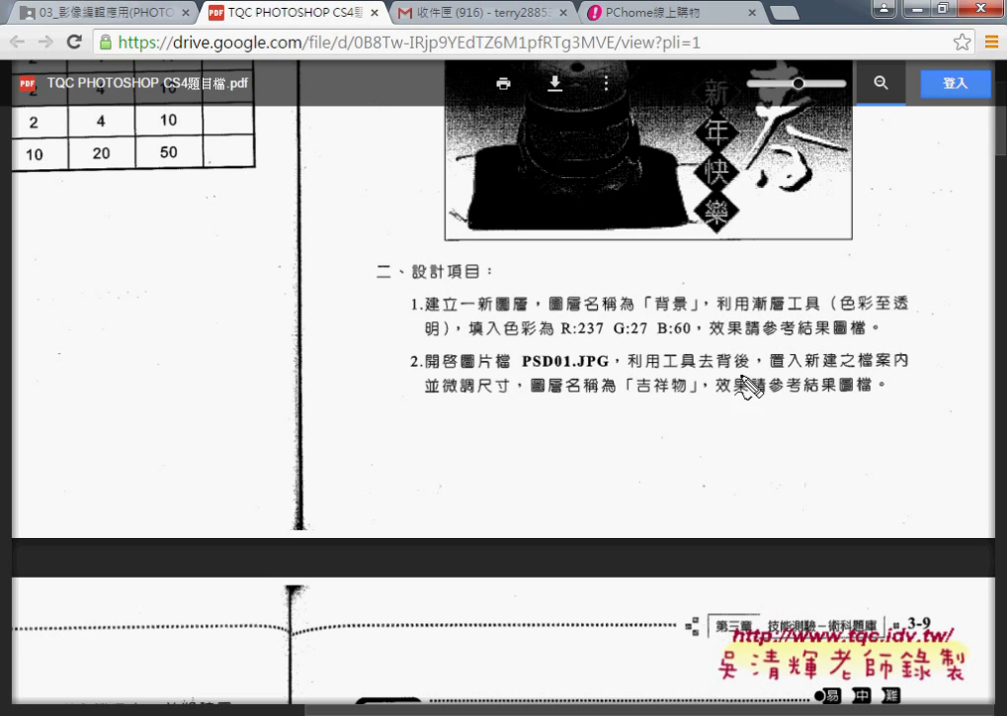
Temporarily underline the 去背 background-removal requirement in the PDF, then clear the mark
{"action": "left_click_drag", "start_coordinate": [695, 372], "coordinate": [732, 374]}
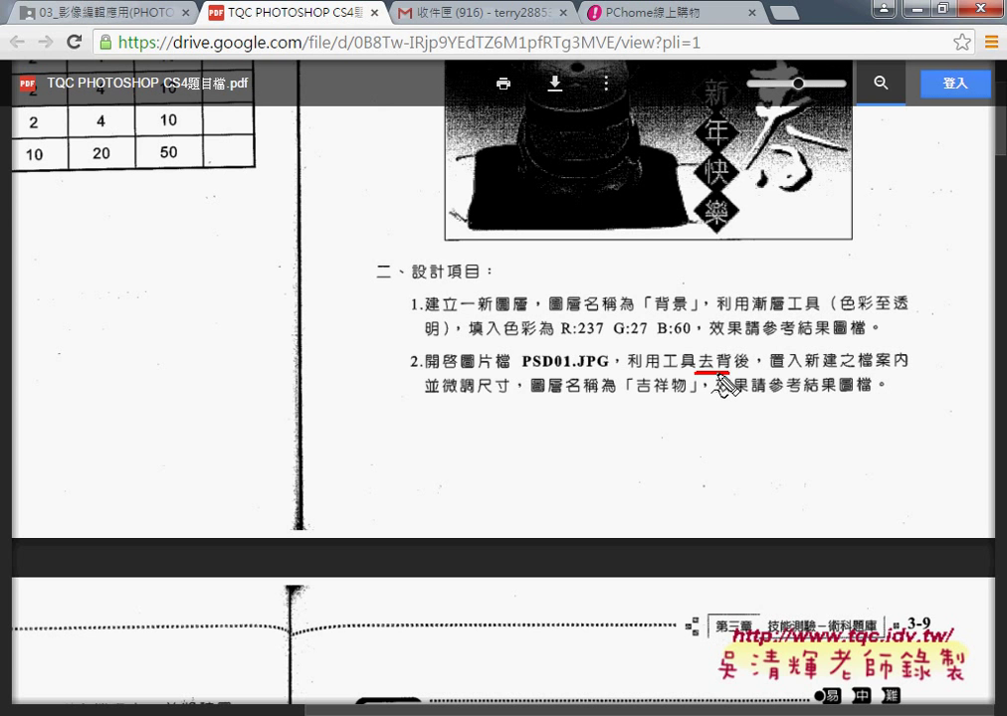
{"action": "key", "text": "Escape"}
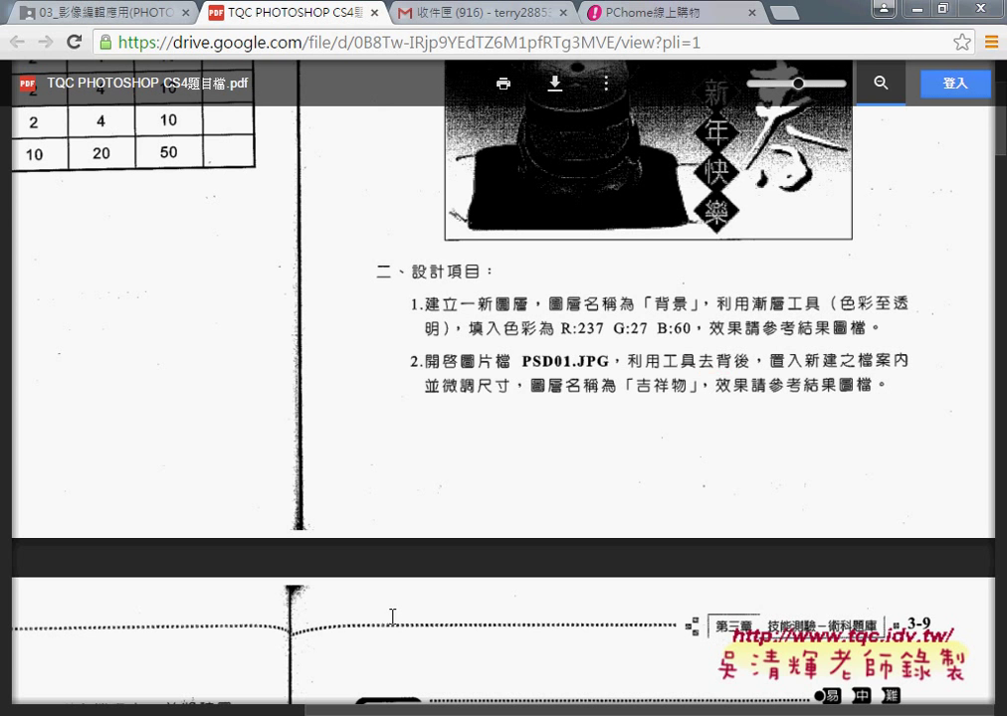
Return to Photoshop and open the lasso tool flyout for freehand selection
{"action": "key", "text": "alt+Tab"}
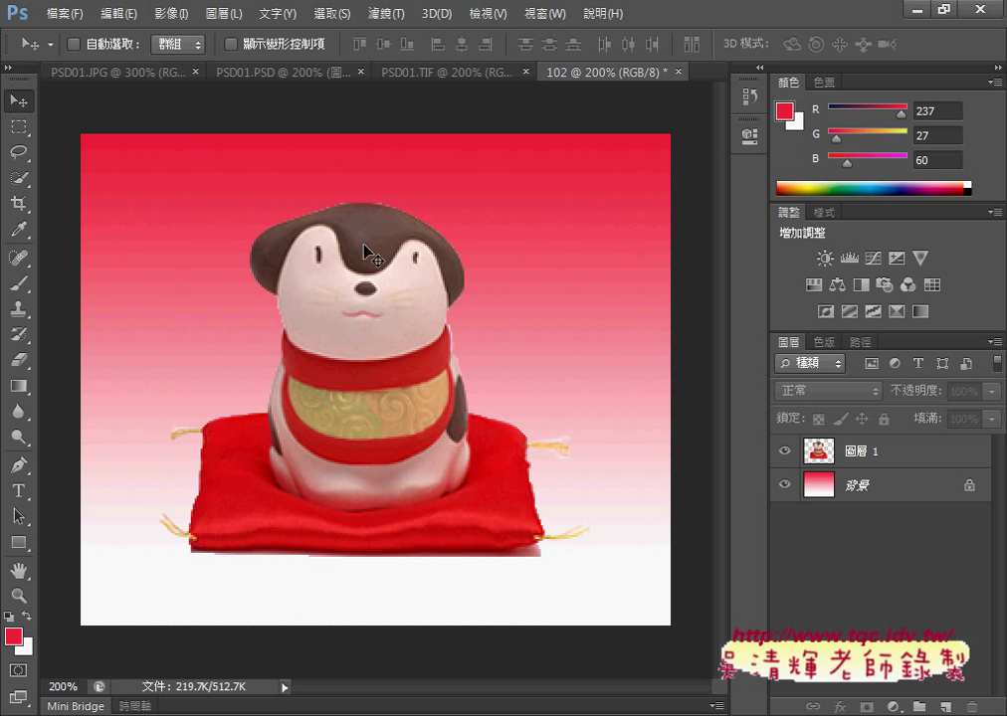
{"action": "left_click", "coordinate": [22, 155]}
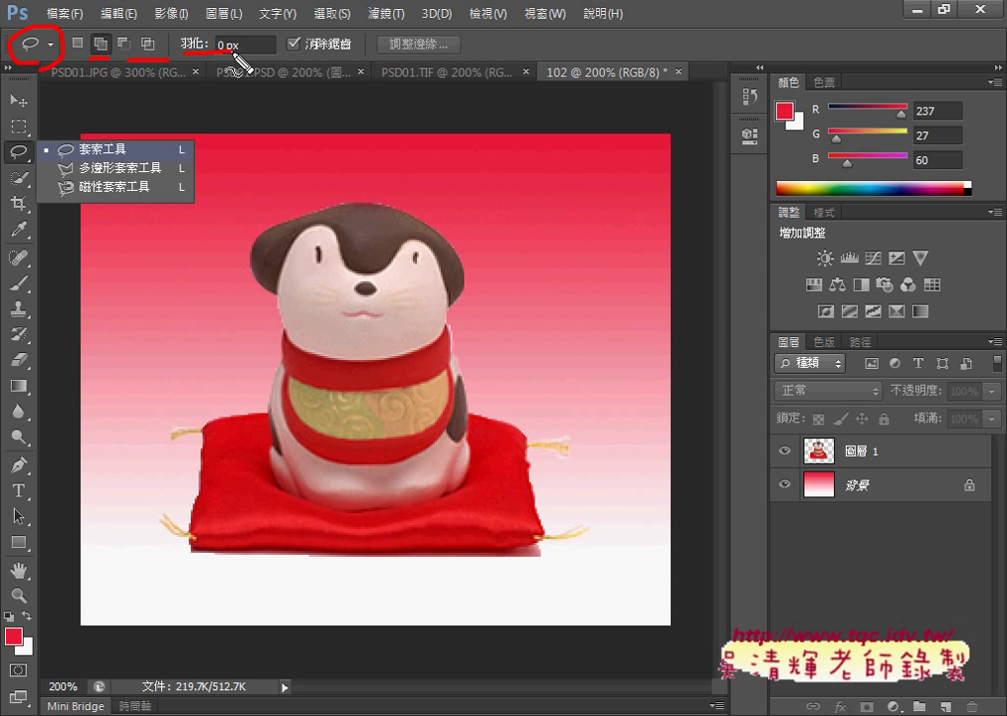
{"action": "left_click_drag", "start_coordinate": [292, 52], "coordinate": [338, 52]}
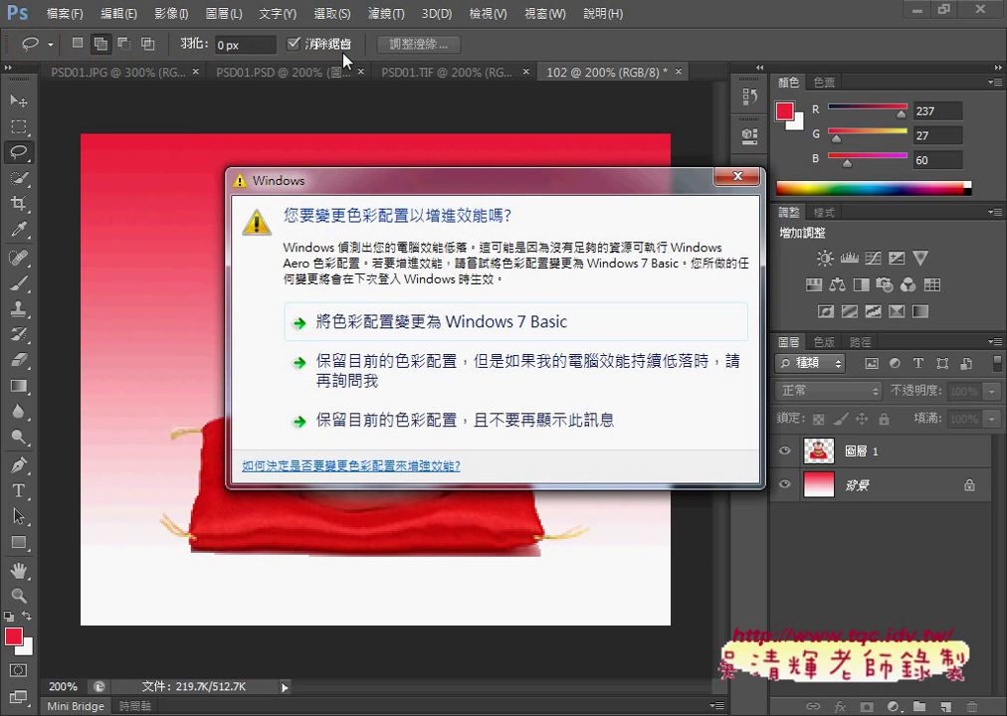
{"action": "left_click_drag", "start_coordinate": [398, 198], "coordinate": [618, 650]}
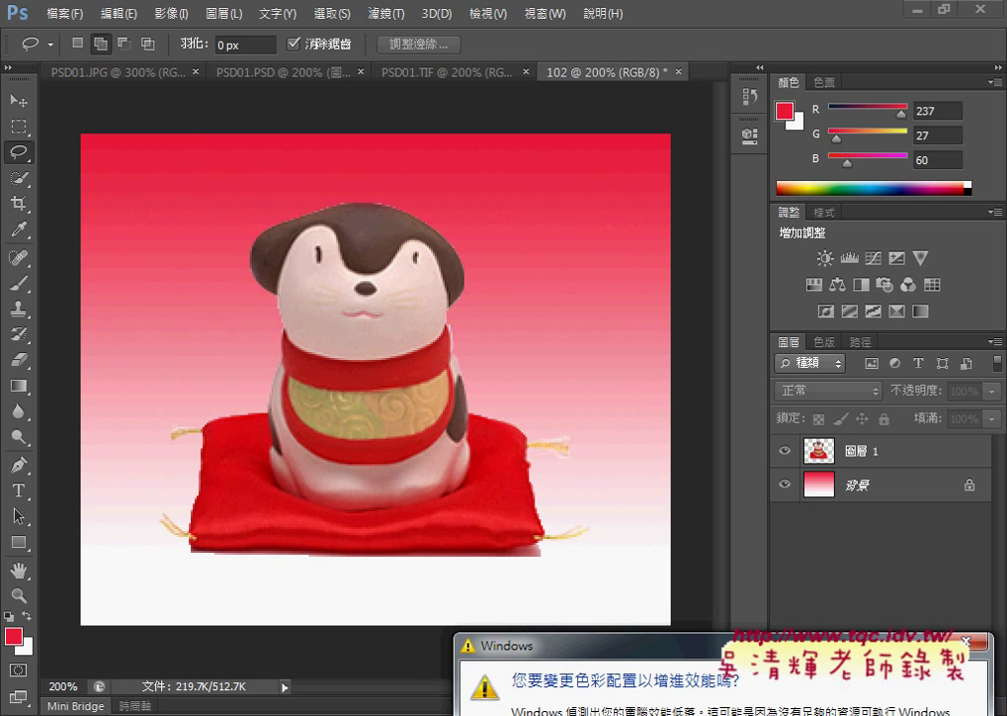
{"action": "left_click", "coordinate": [176, 190]}
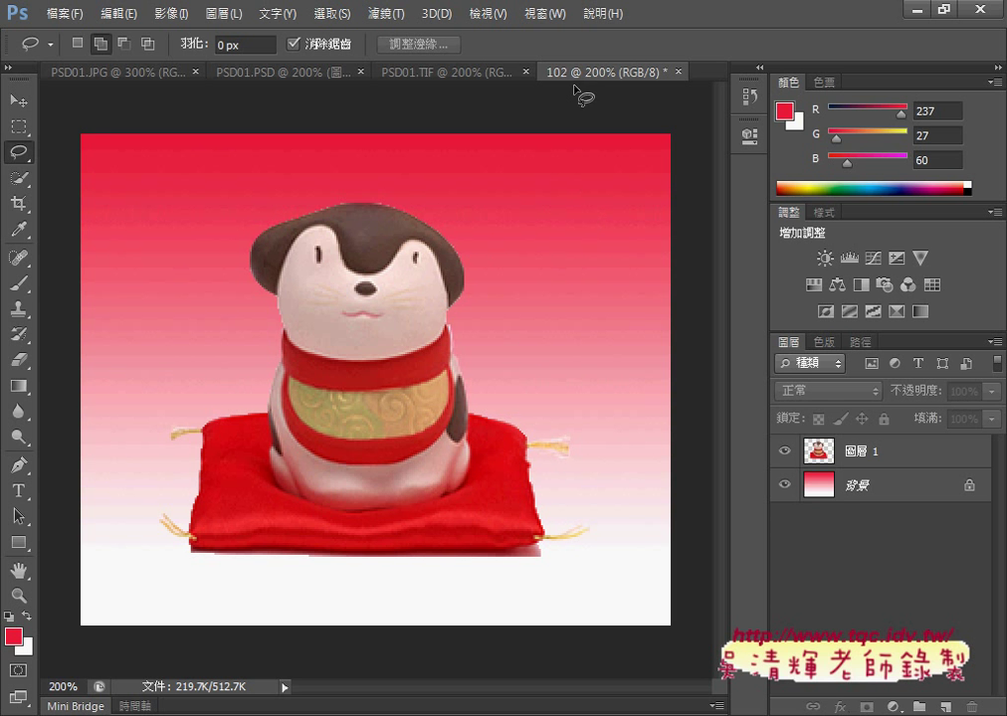
Compare the card with the 頌春 reference and briefly annotate the Move tool
{"action": "left_click", "coordinate": [416, 74]}
{"action": "left_click", "coordinate": [642, 74]}
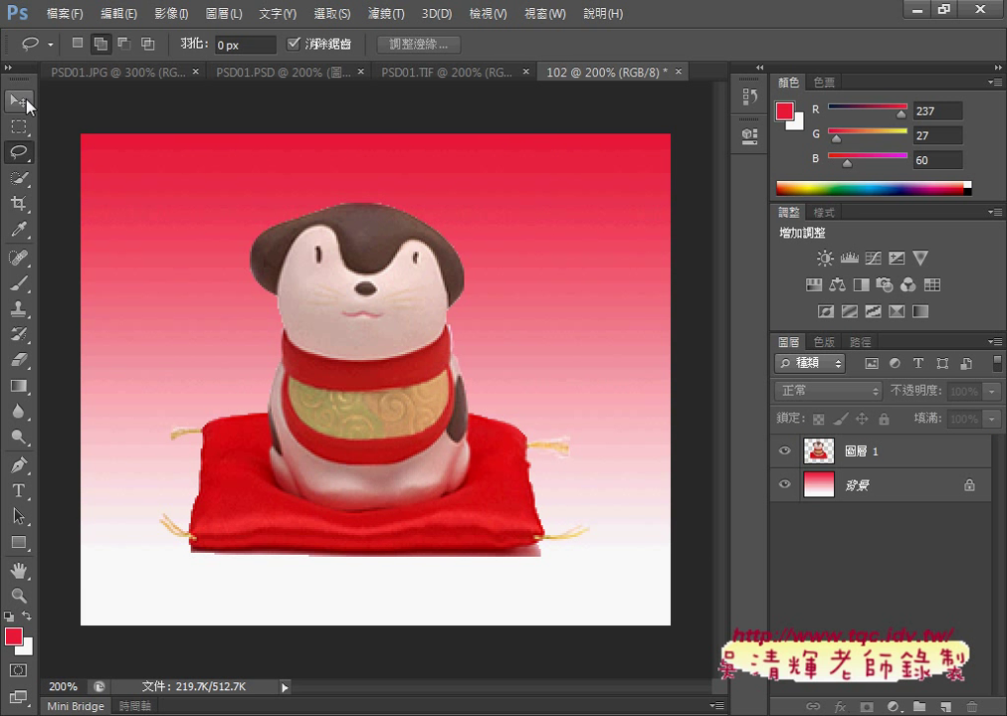
{"action": "left_click_drag", "start_coordinate": [33, 89], "coordinate": [38, 108]}
{"action": "key", "text": "Escape"}
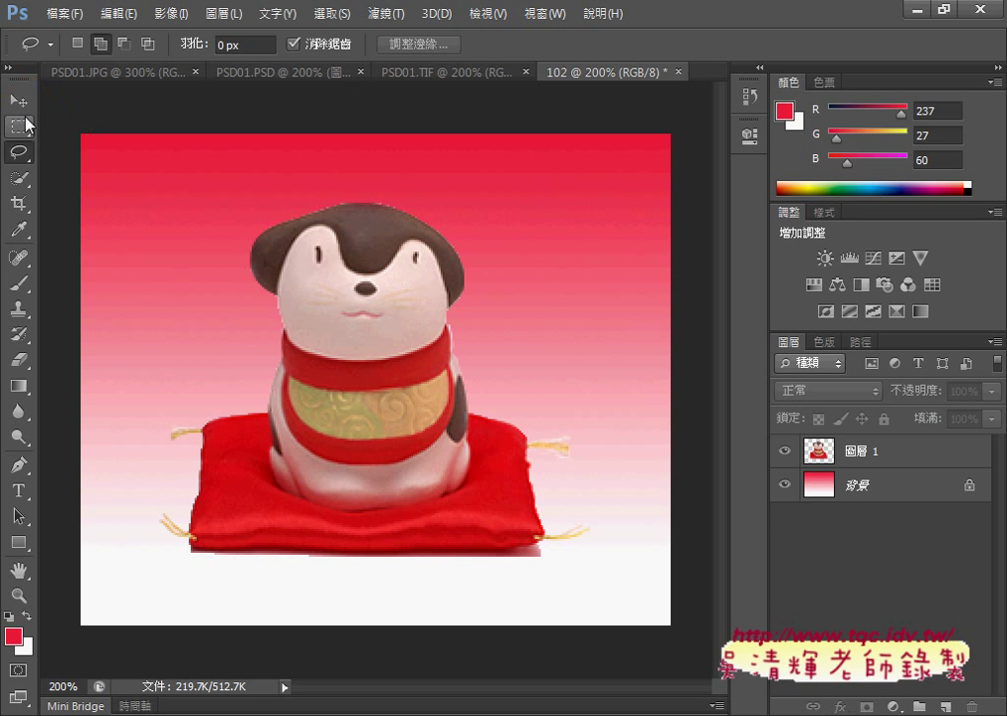
Try the Move tool on the card and dismiss the no-layer-selected error
{"action": "left_click", "coordinate": [20, 103]}
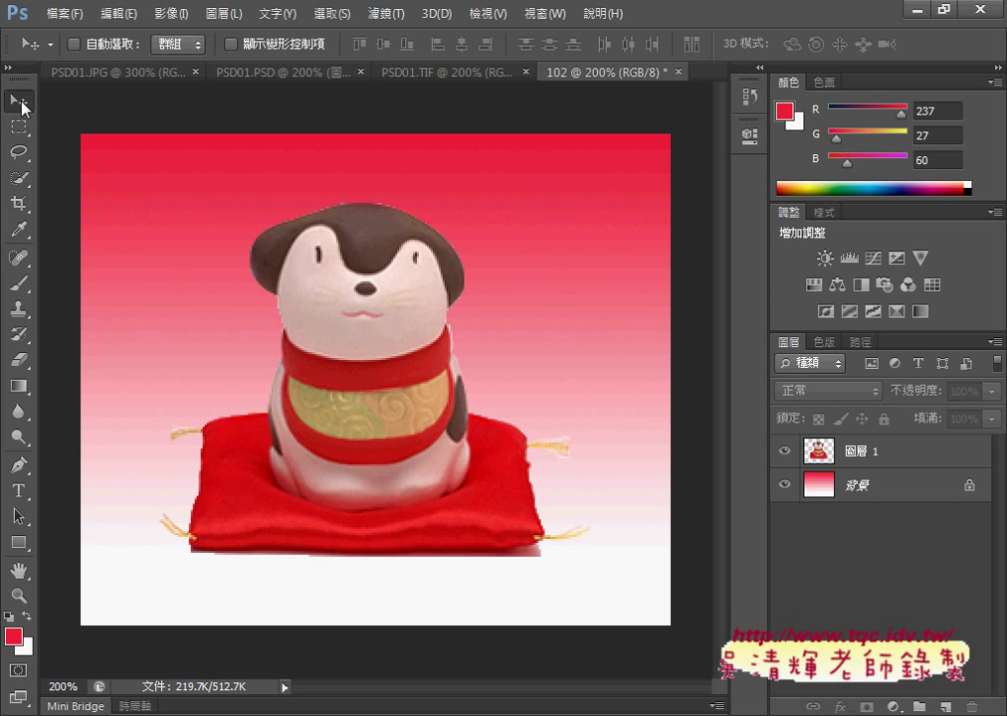
{"action": "left_click", "coordinate": [329, 321]}
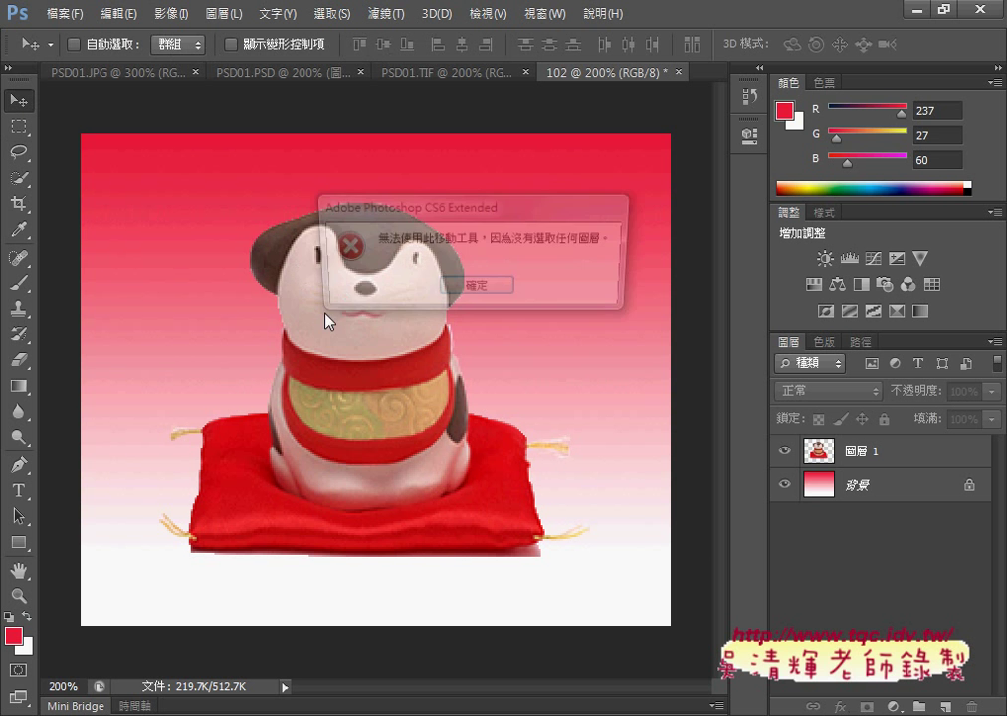
{"action": "left_click", "coordinate": [479, 293]}
{"action": "left_click", "coordinate": [440, 285]}
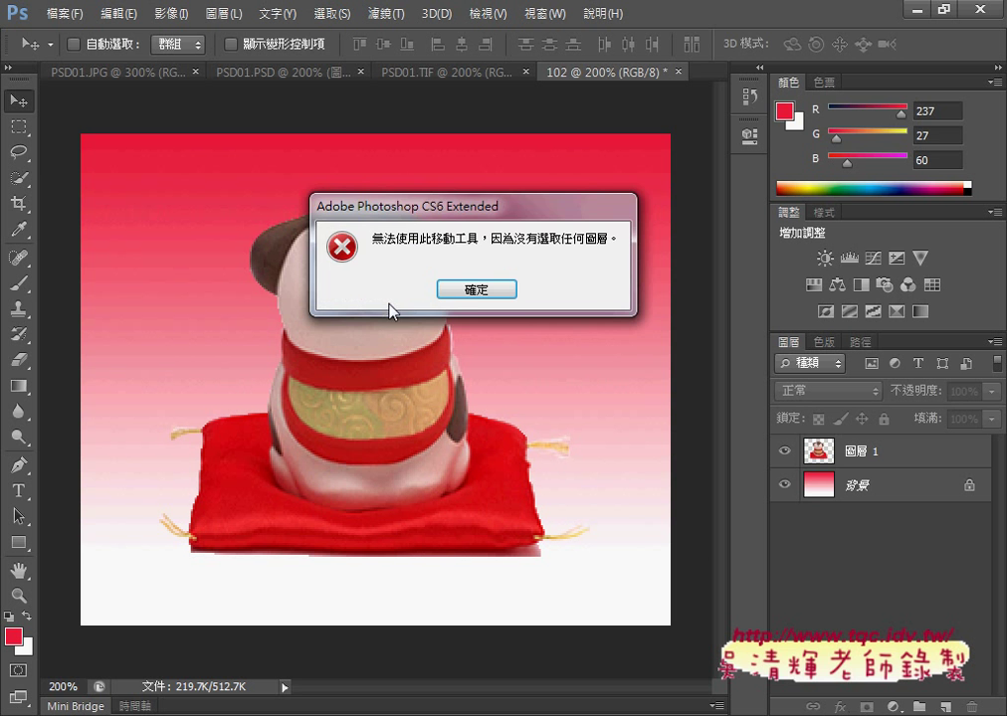
{"action": "left_click", "coordinate": [476, 289]}
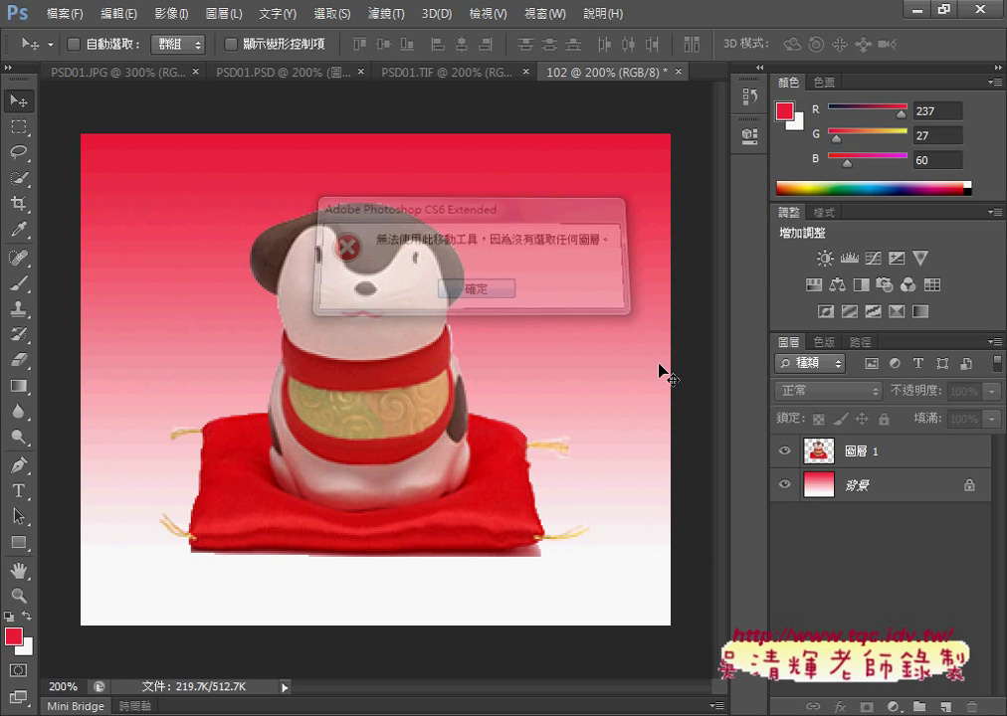
Select 圖層 1 and drag the figurine about 34 px left and 31 px down
{"action": "left_click", "coordinate": [880, 454]}
{"action": "left_click", "coordinate": [879, 487]}
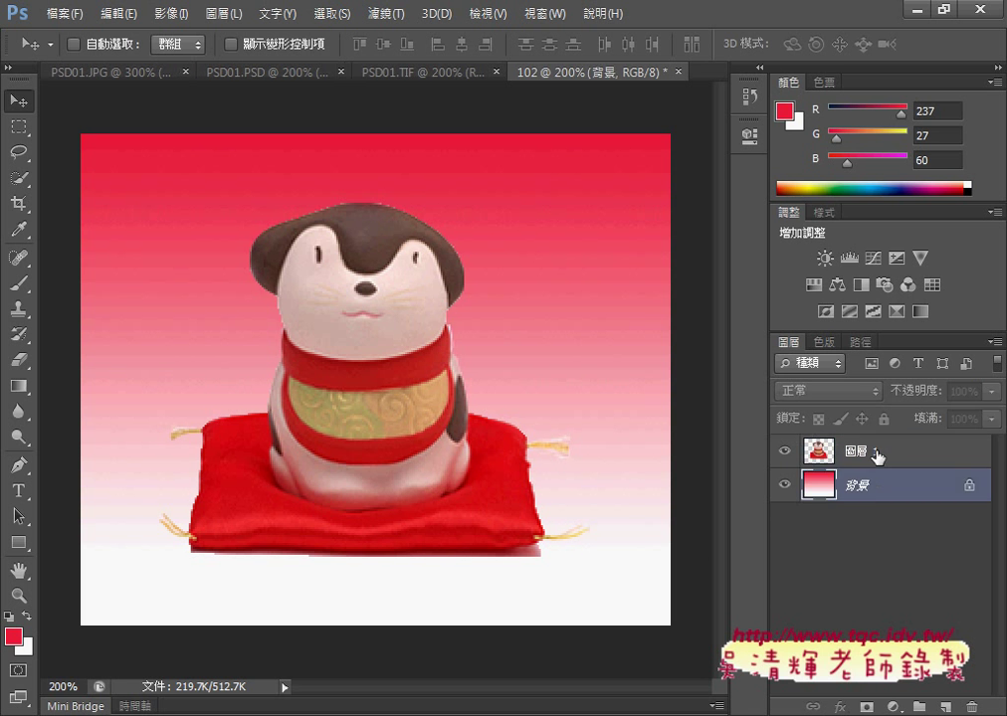
{"action": "left_click", "coordinate": [878, 455]}
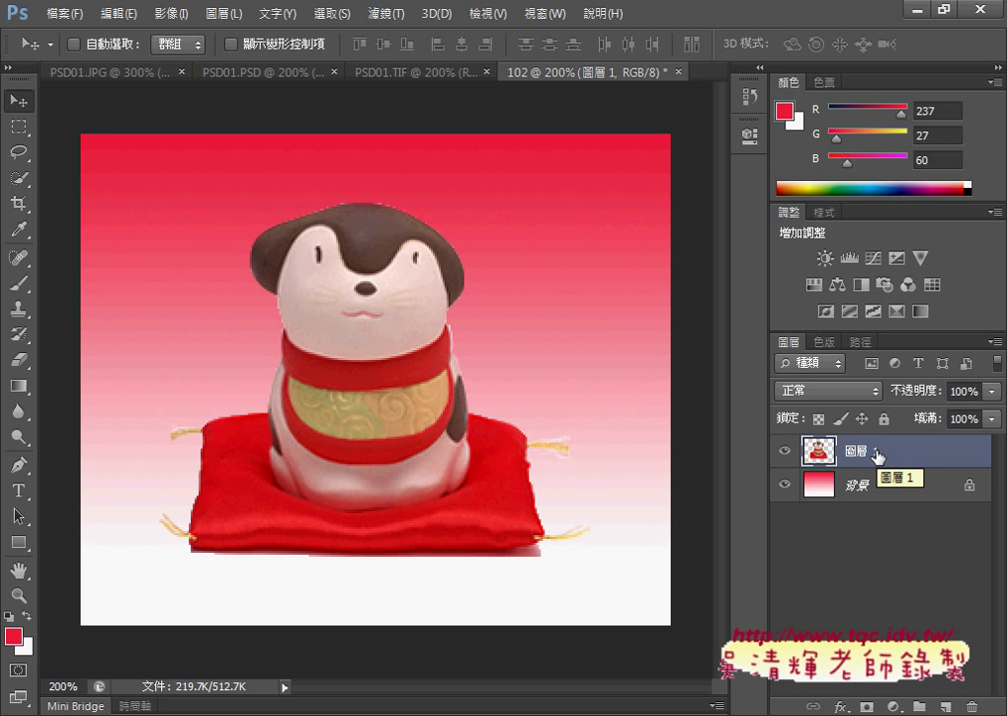
{"action": "mouse_move", "coordinate": [377, 336]}
{"action": "left_mouse_down"}
{"action": "mouse_move", "coordinate": [310, 383]}
{"action": "mouse_move", "coordinate": [316, 395]}
{"action": "left_mouse_up"}
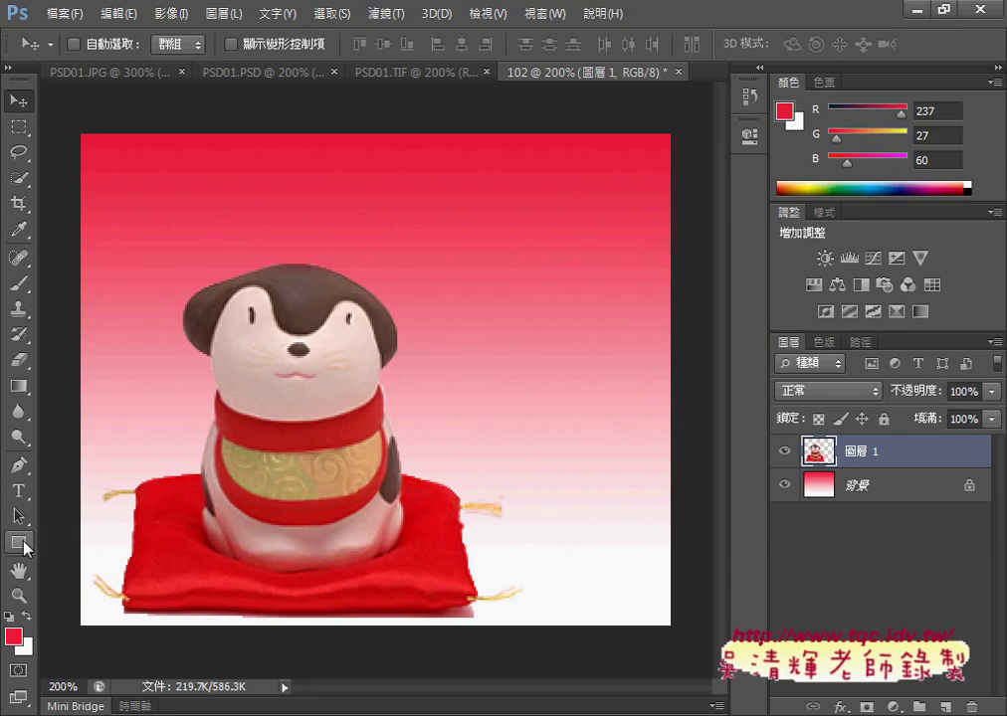
Draw a red 239 × 214 px rectangle 矩形 1, ending stacked above 圖層 1
{"action": "left_click_drag", "start_coordinate": [25, 548], "coordinate": [82, 539]}
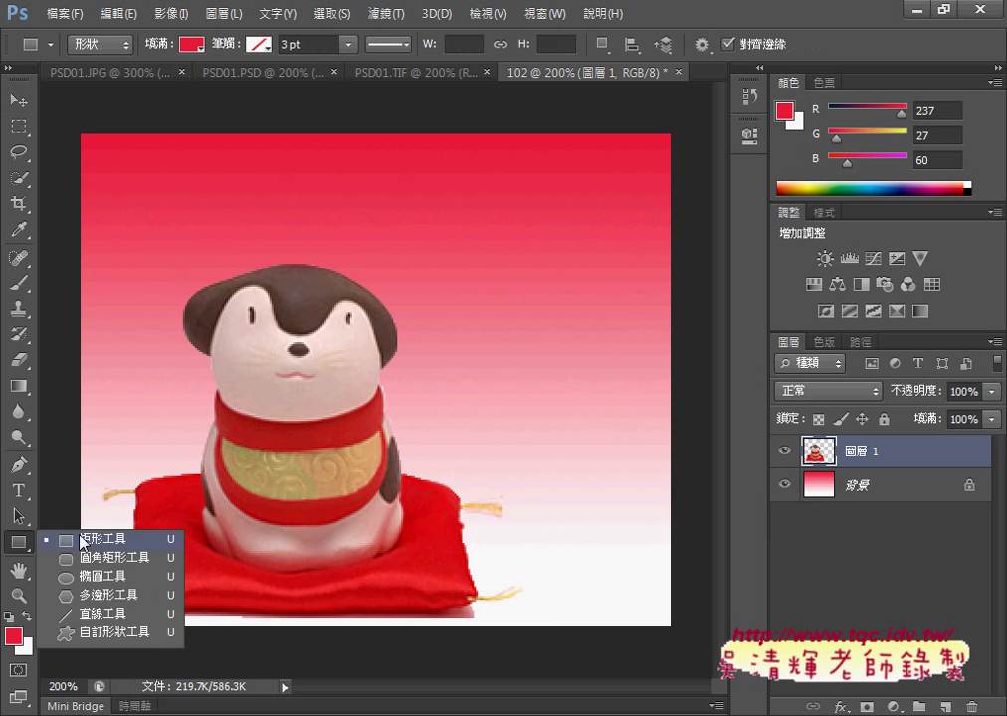
{"action": "left_click_drag", "start_coordinate": [90, 199], "coordinate": [559, 620]}
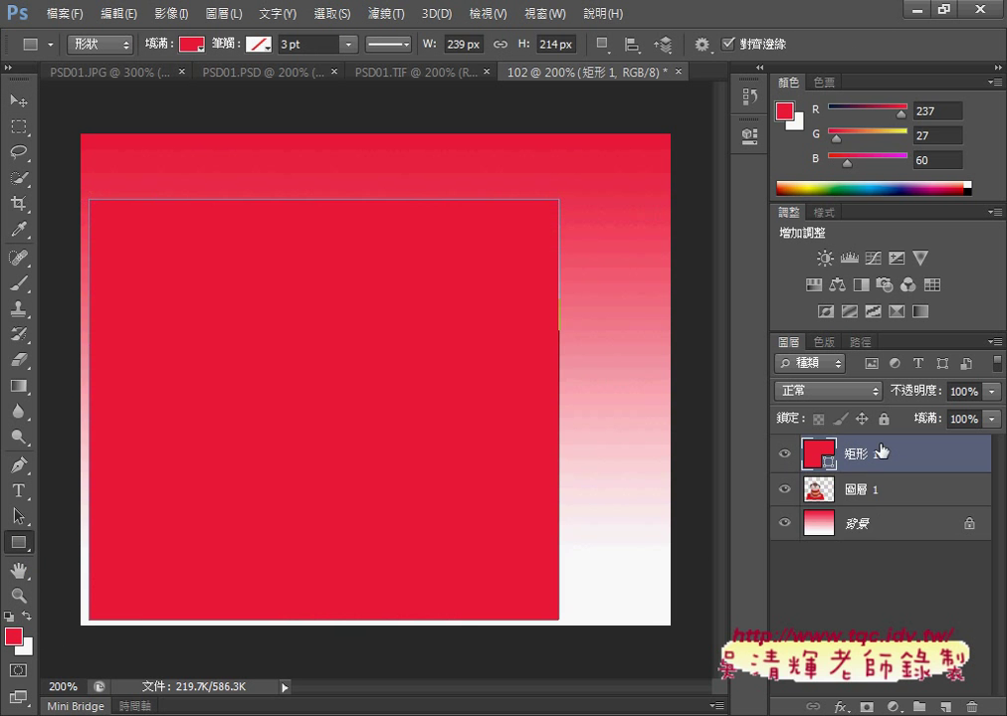
{"action": "left_click_drag", "start_coordinate": [884, 461], "coordinate": [878, 513]}
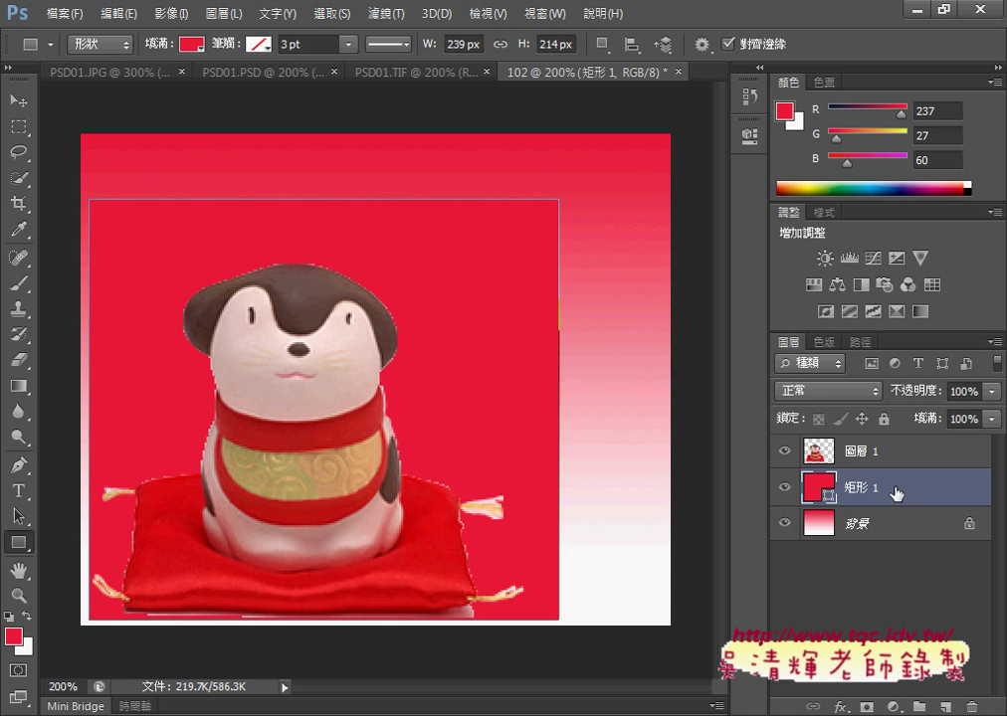
{"action": "left_click_drag", "start_coordinate": [881, 487], "coordinate": [896, 448]}
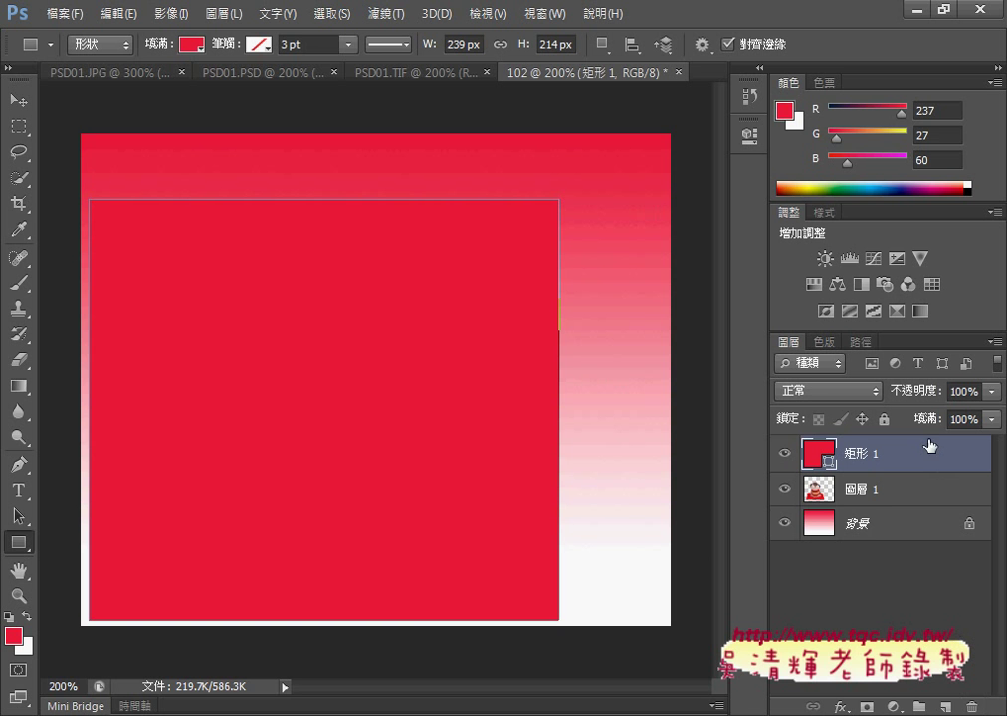
Delete the red 矩形 1 rectangle layer
{"action": "left_click_drag", "start_coordinate": [925, 456], "coordinate": [973, 708]}
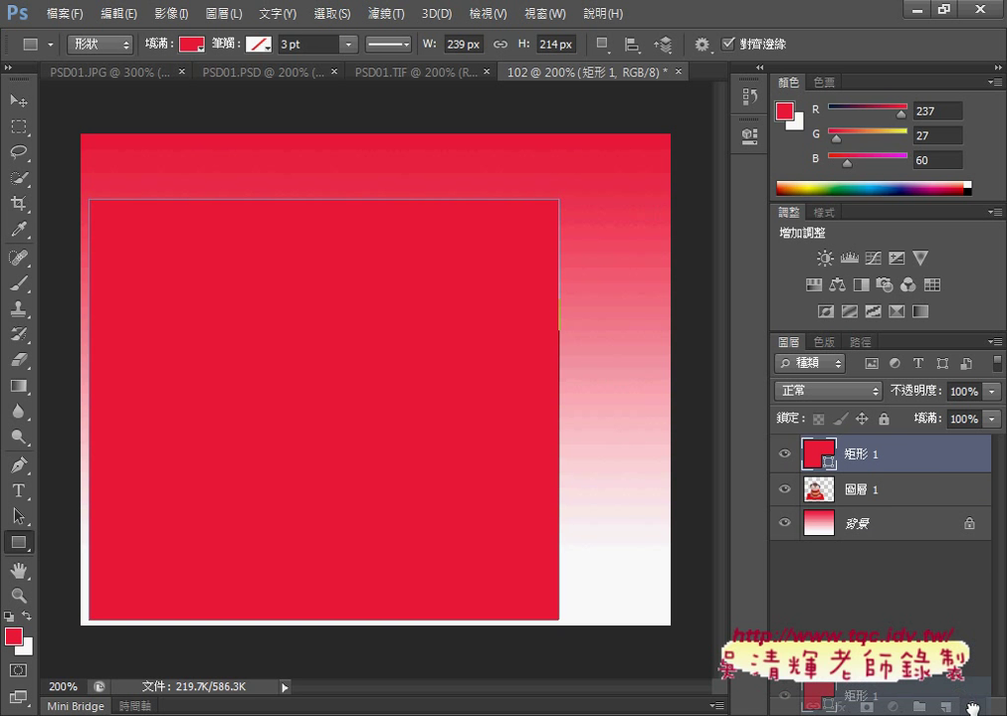
{"action": "left_click_drag", "start_coordinate": [973, 709], "coordinate": [974, 708]}
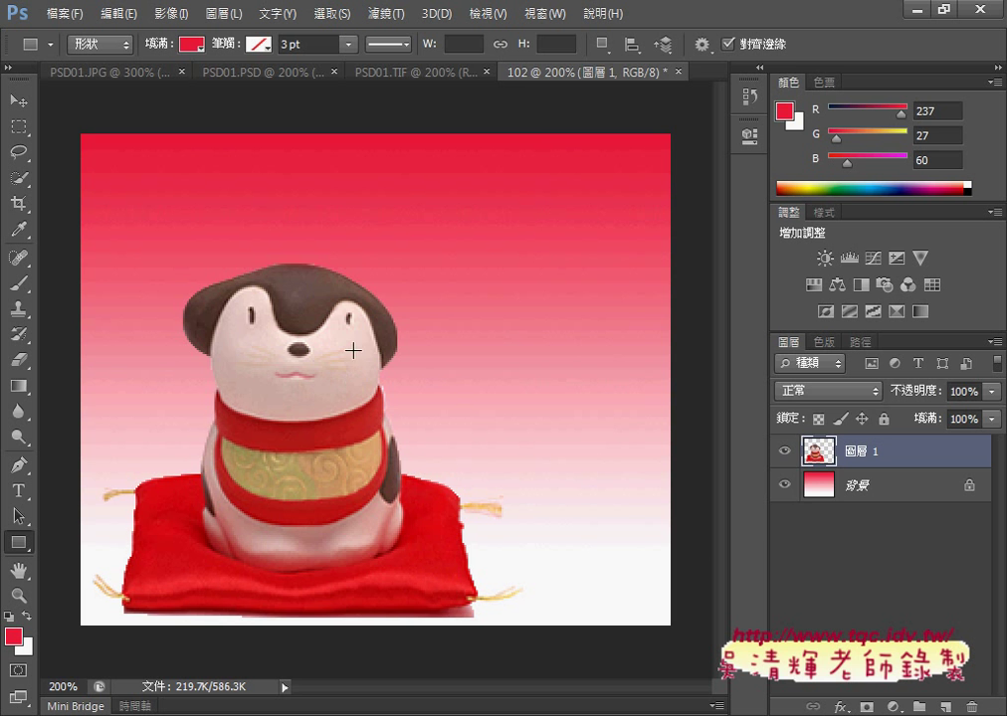
Compare with the 頌春 reference, then browse the Edit menu without running a command
{"action": "left_click", "coordinate": [403, 73]}
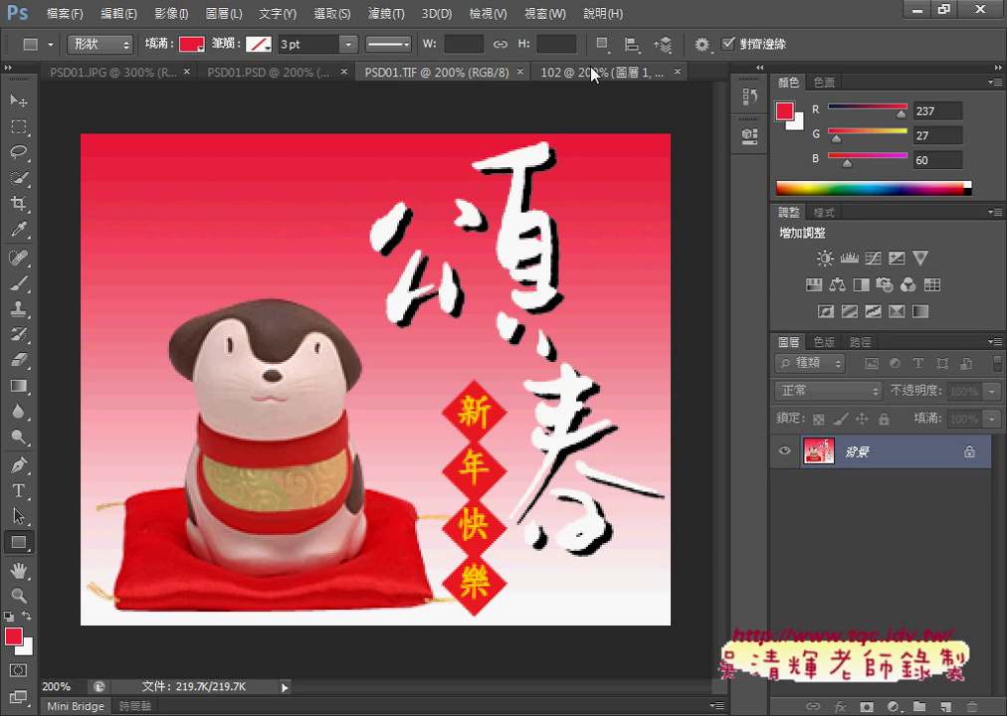
{"action": "left_click", "coordinate": [591, 72]}
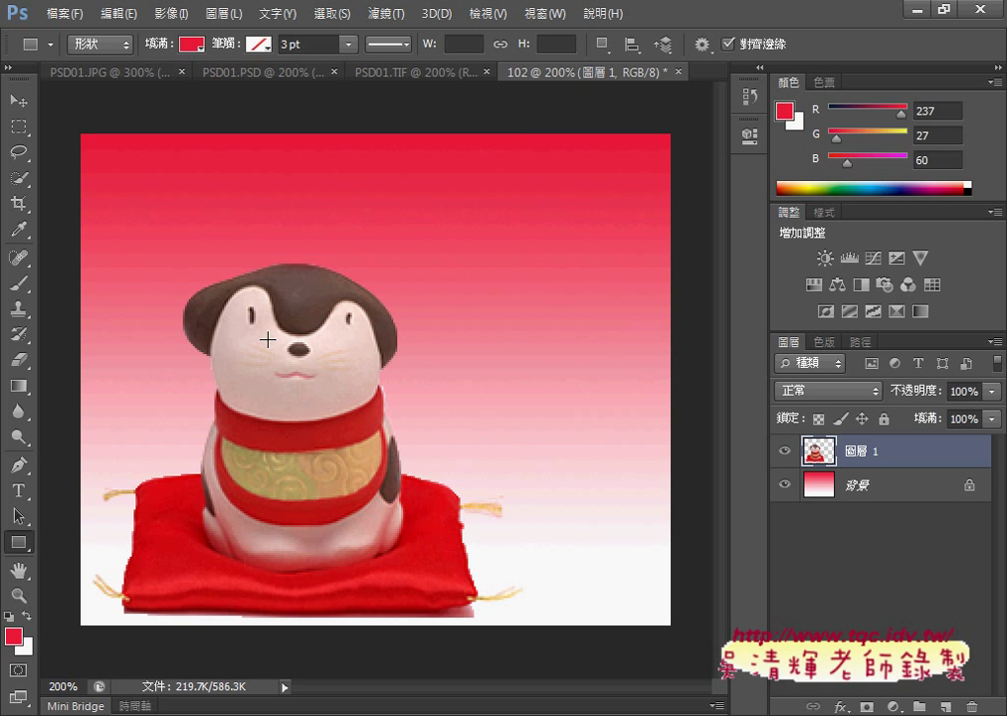
{"action": "left_click", "coordinate": [115, 14]}
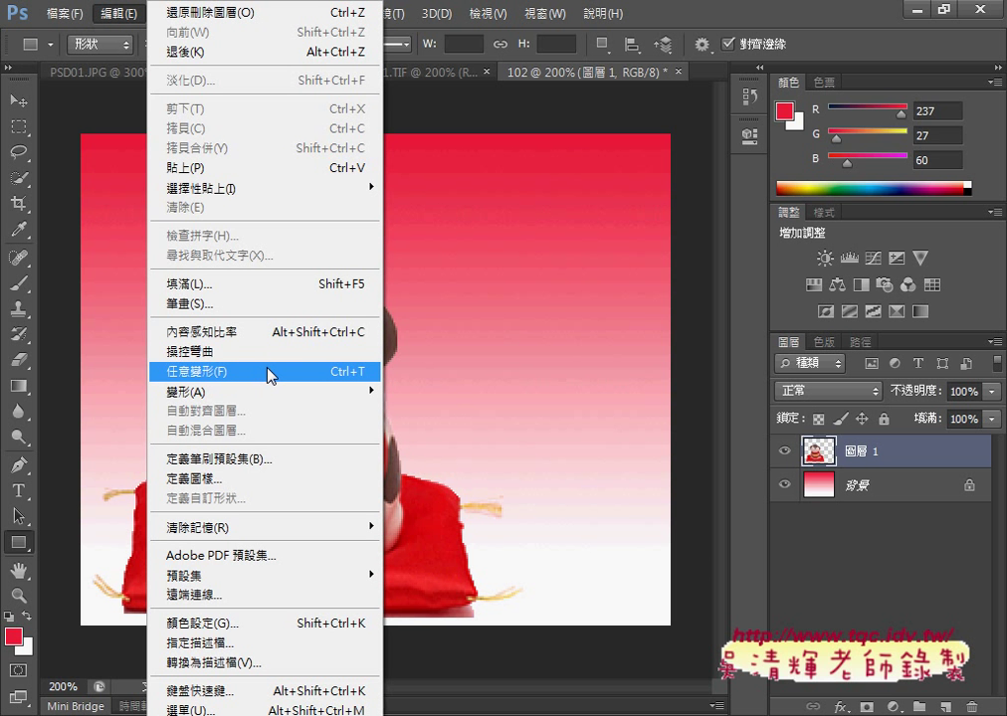
{"action": "key", "text": "ctrl+2"}
{"action": "left_click_drag", "start_coordinate": [366, 382], "coordinate": [329, 386]}
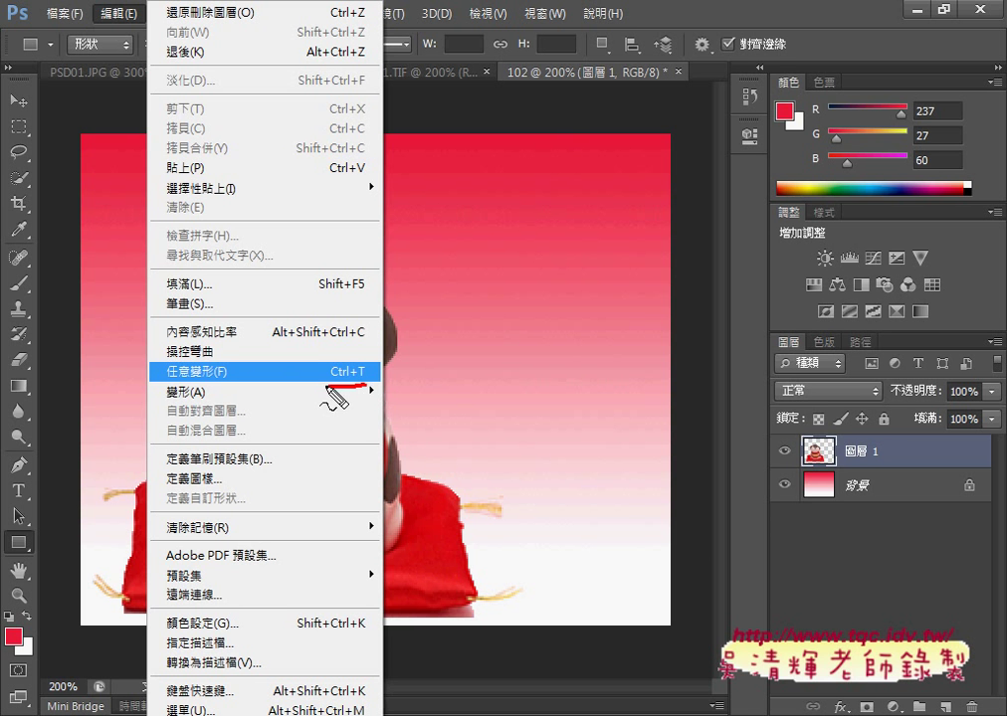
{"action": "key", "text": "ctrl+z"}
{"action": "mouse_move", "coordinate": [370, 354]}
{"action": "left_mouse_down"}
{"action": "mouse_move", "coordinate": [354, 358]}
{"action": "mouse_move", "coordinate": [380, 390]}
{"action": "left_mouse_up"}
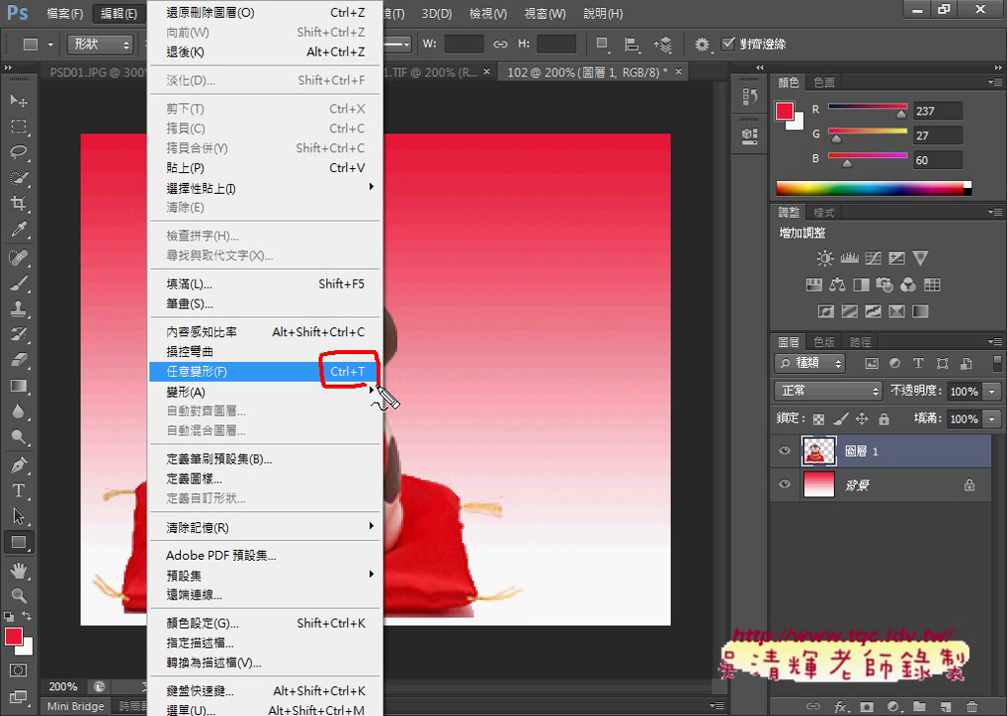
{"action": "left_click", "coordinate": [378, 388]}
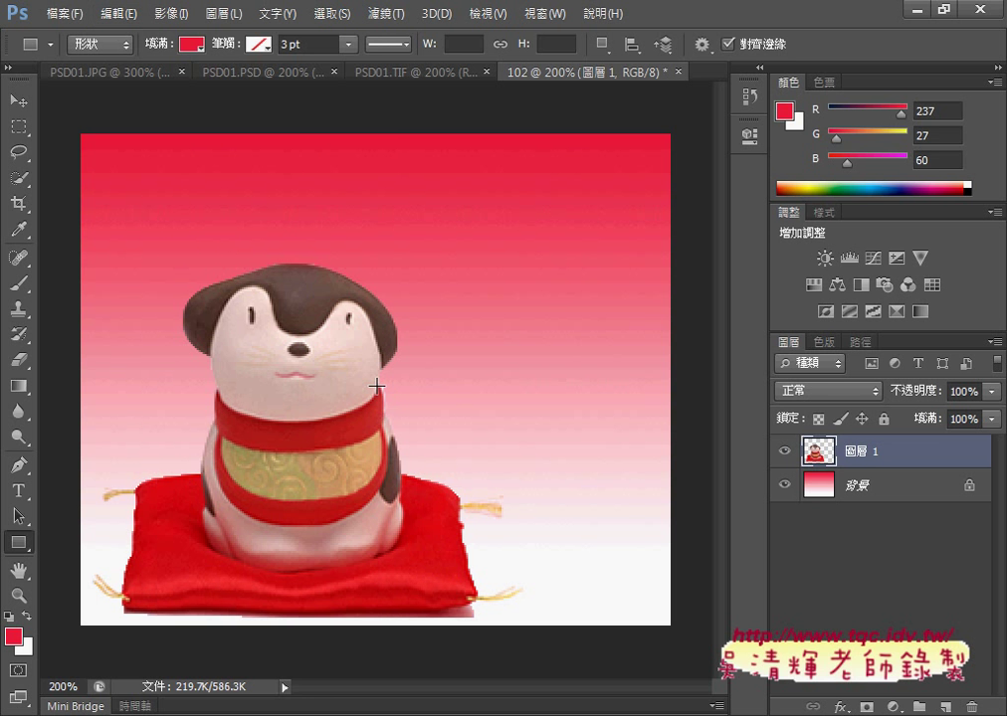
Put the 圖層 1 figurine into Free Transform after rechecking the reference
{"action": "key", "text": "ctrl+t"}
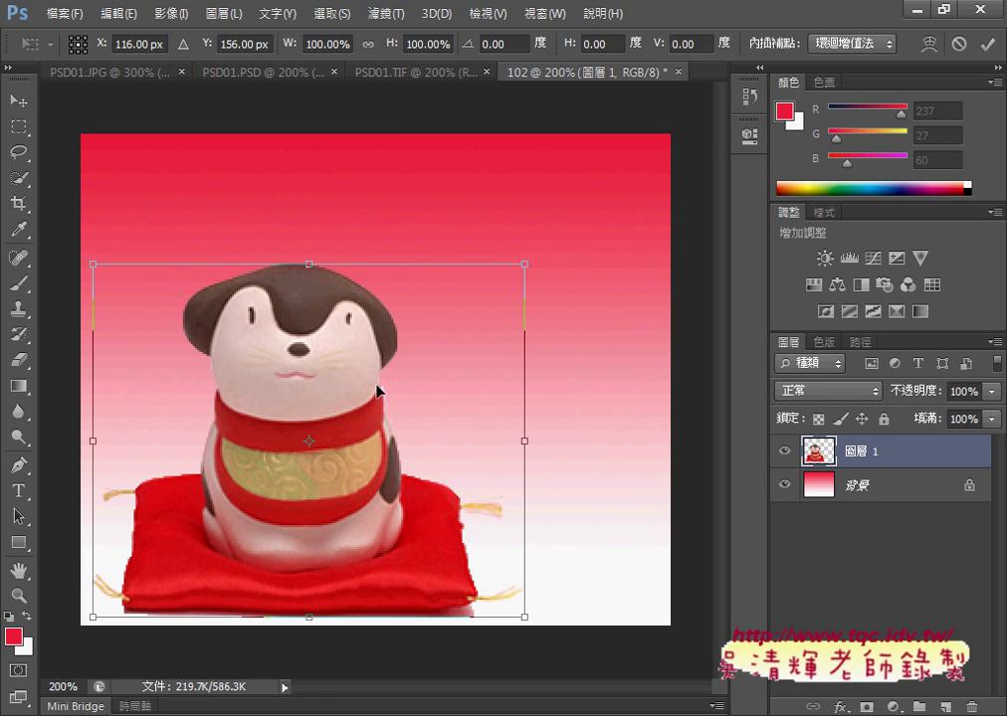
{"action": "left_click", "coordinate": [481, 76]}
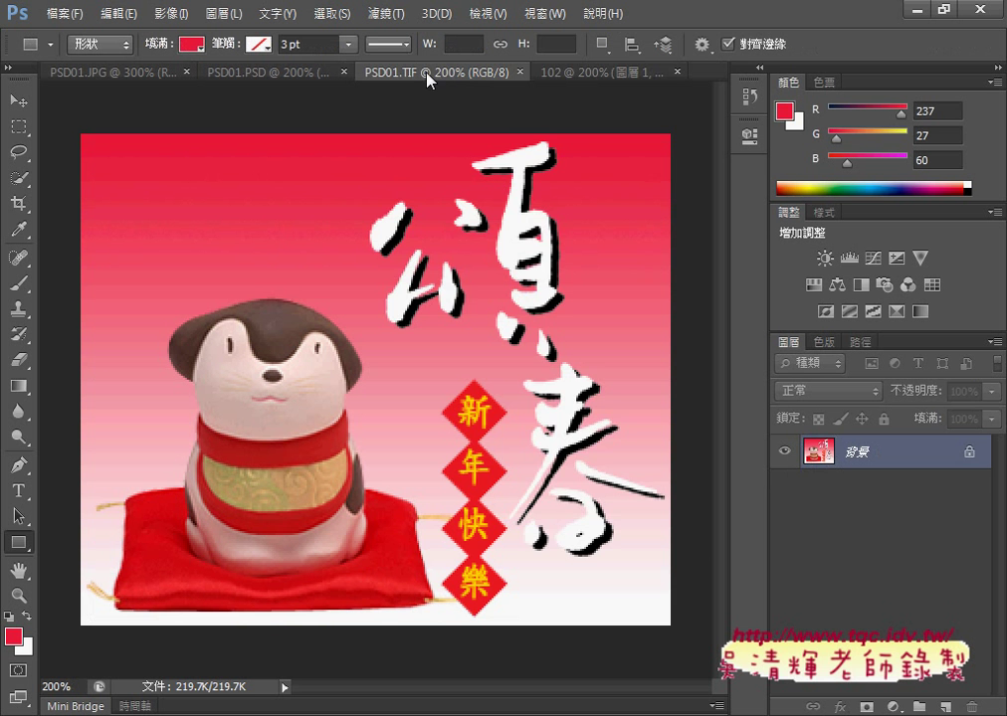
{"action": "left_click", "coordinate": [568, 73]}
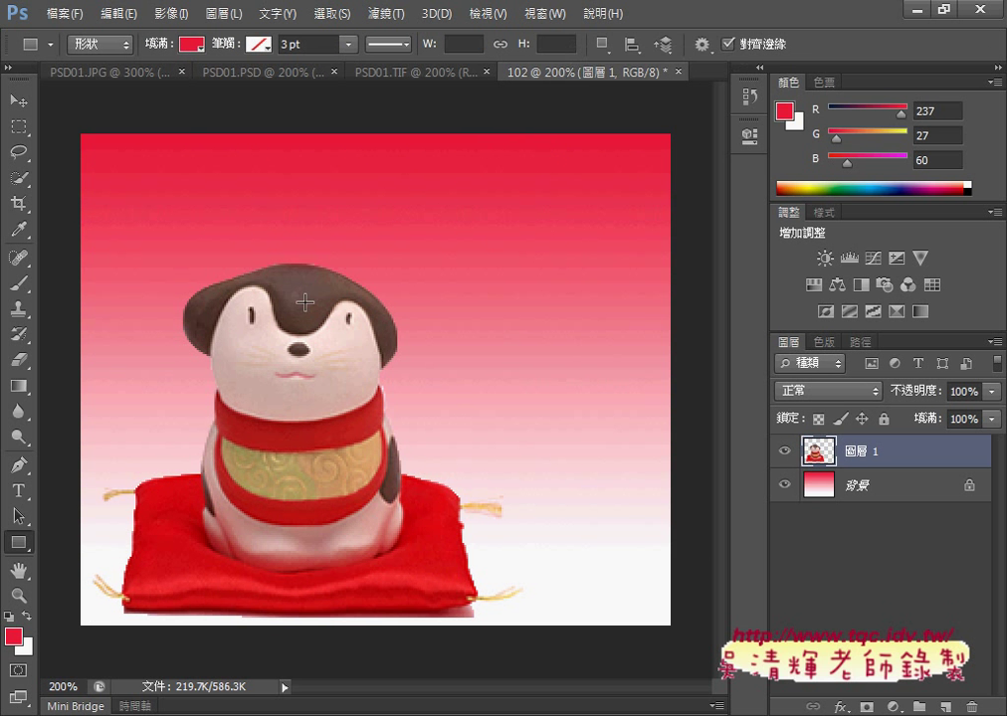
{"action": "key", "text": "ctrl+t"}
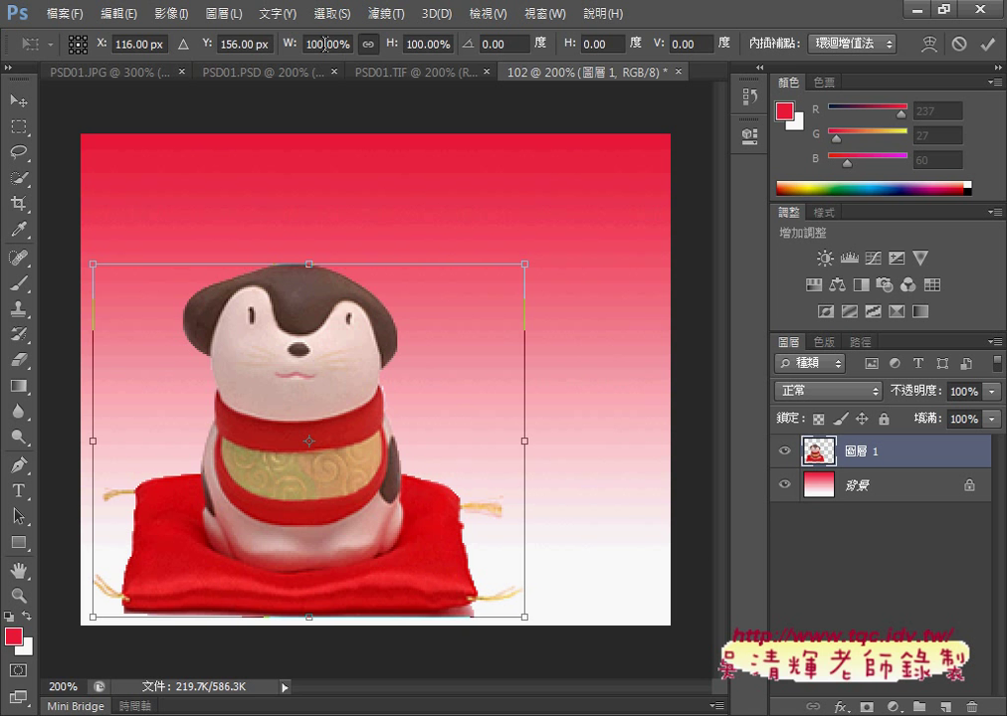
Scale the dog figurine to 78% and apply the transform
{"action": "left_click", "coordinate": [321, 43]}
{"action": "double_click", "coordinate": [321, 43]}
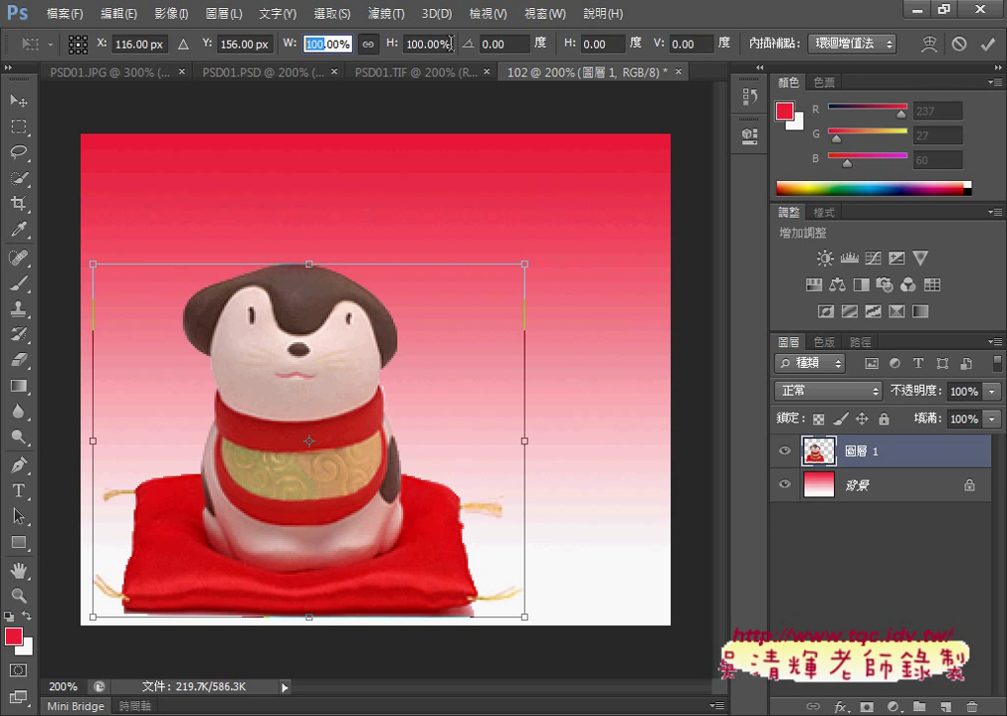
{"action": "type", "text": "7"}
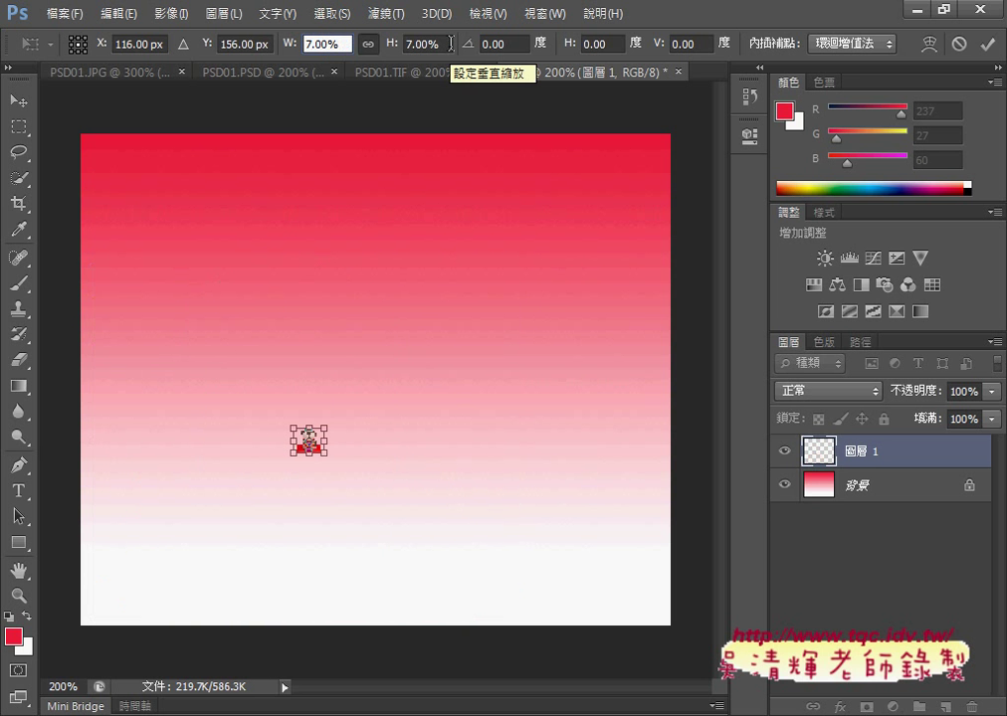
{"action": "type", "text": "8"}
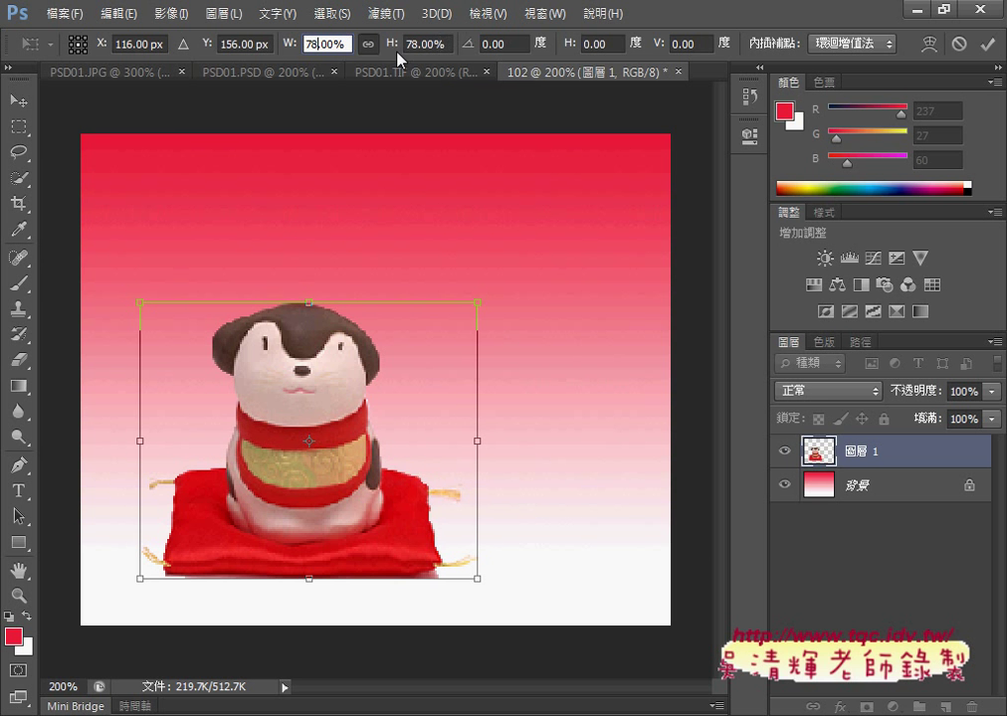
{"action": "left_click", "coordinate": [20, 103]}
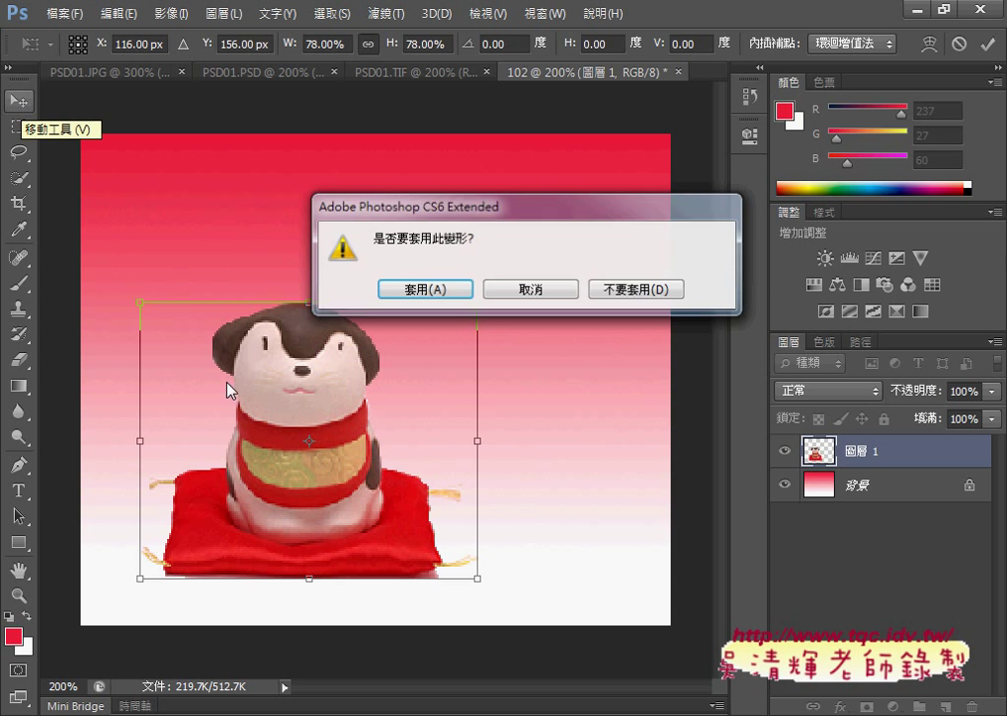
{"action": "left_click", "coordinate": [457, 294]}
Nudge the dog slightly left and down, checking against the 頌春 reference
{"action": "left_click_drag", "start_coordinate": [312, 407], "coordinate": [292, 418]}
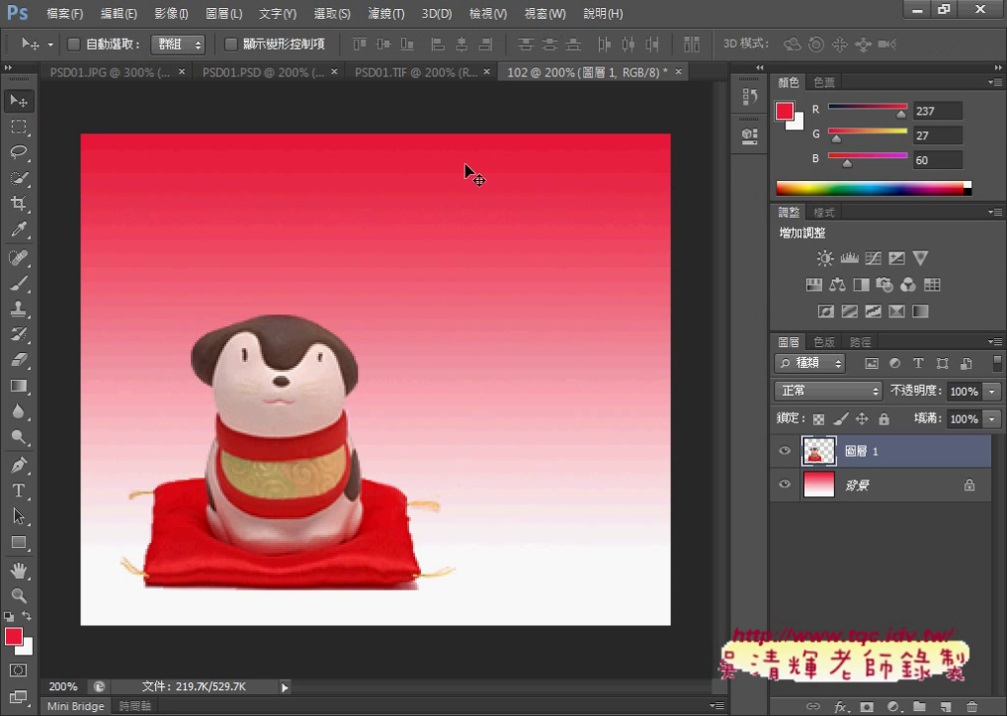
{"action": "left_click", "coordinate": [423, 73]}
{"action": "left_click", "coordinate": [578, 72]}
{"action": "left_click", "coordinate": [415, 78]}
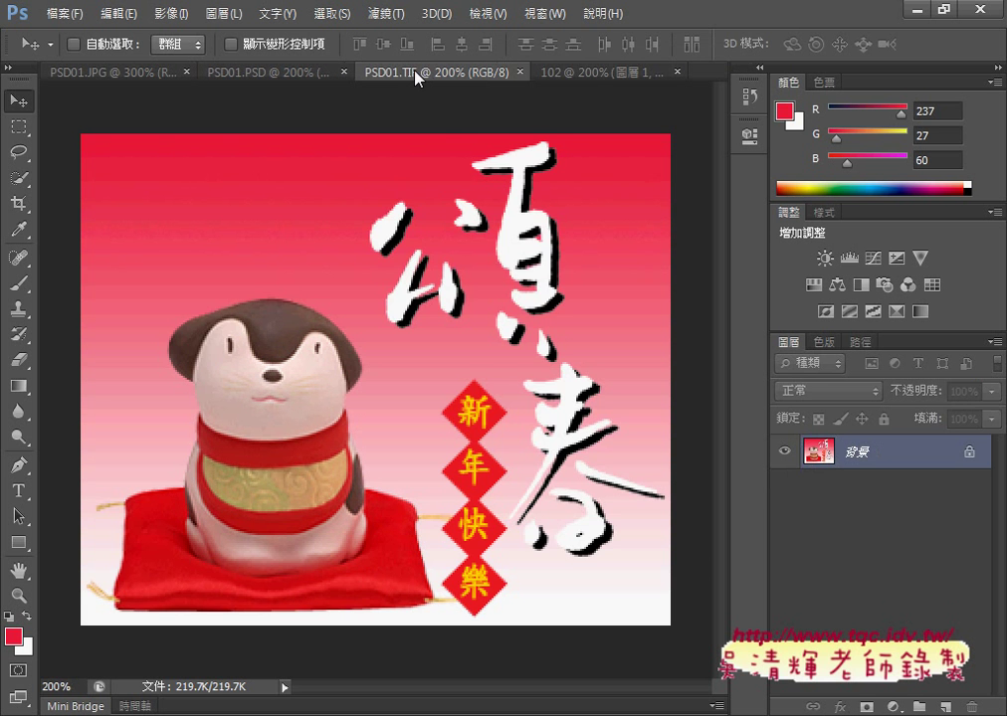
{"action": "left_click", "coordinate": [586, 79]}
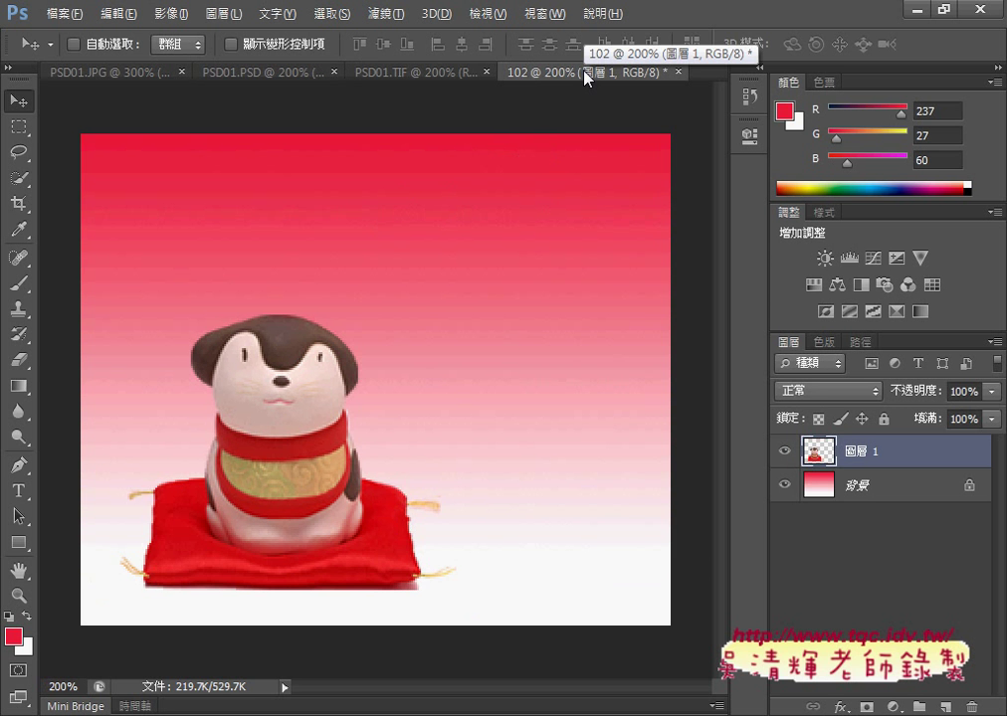
Undo the shrink, delete the stray 矩形 1 layer, and restart Free Transform on 圖層 1
{"action": "key", "text": "ctrl+shift+t"}
{"action": "key", "text": "ctrl+shift+t"}
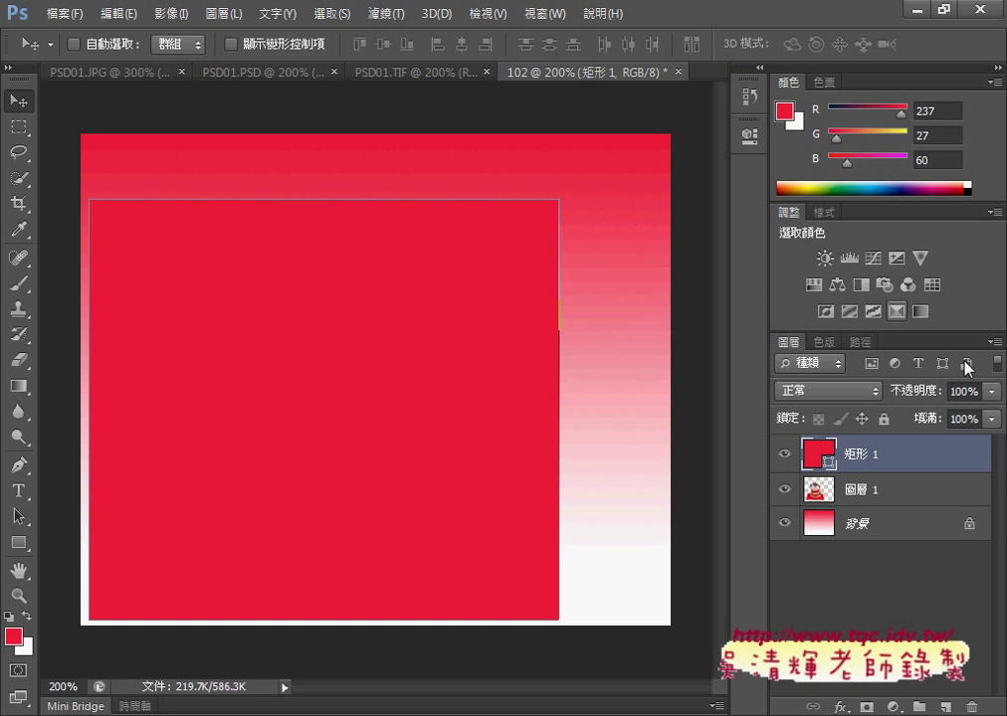
{"action": "left_click_drag", "start_coordinate": [927, 461], "coordinate": [971, 708]}
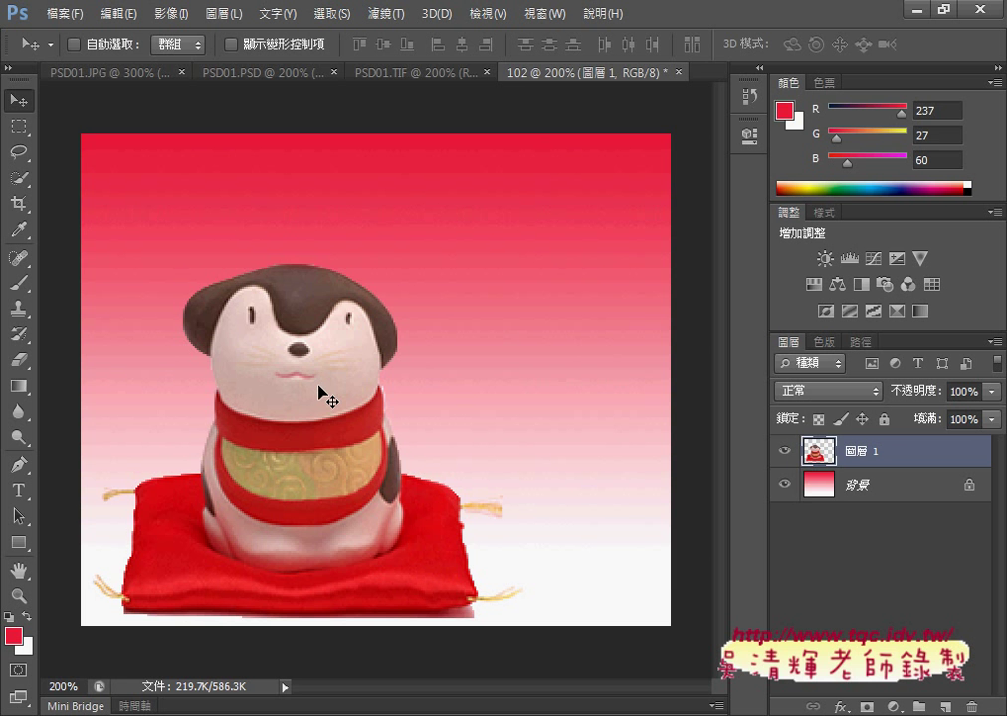
{"action": "left_click", "coordinate": [398, 72]}
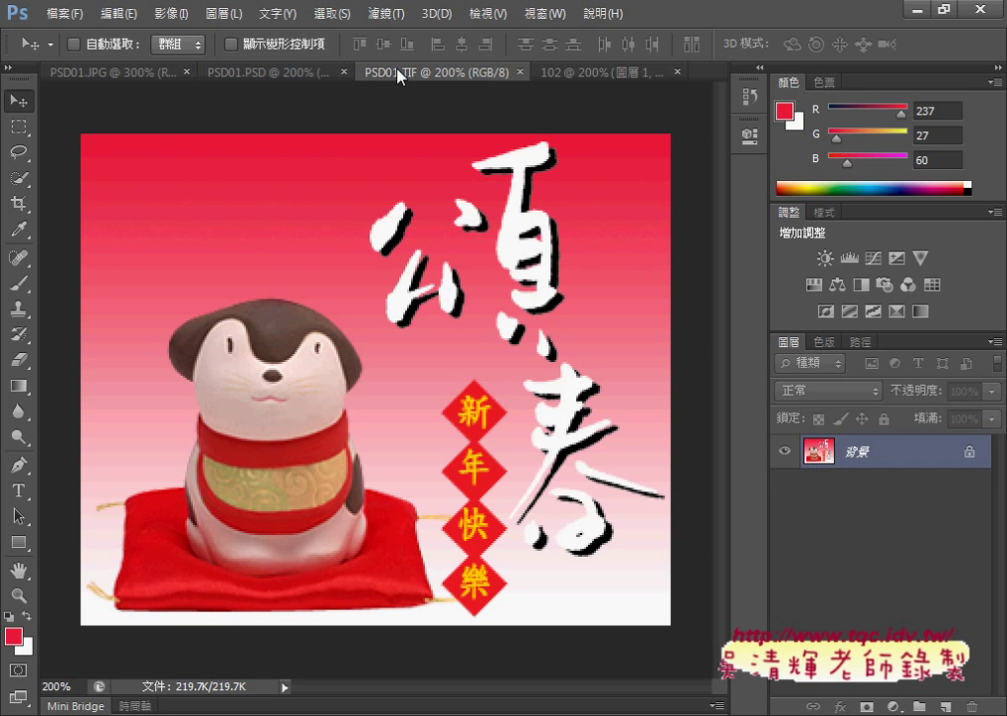
{"action": "left_click", "coordinate": [572, 73]}
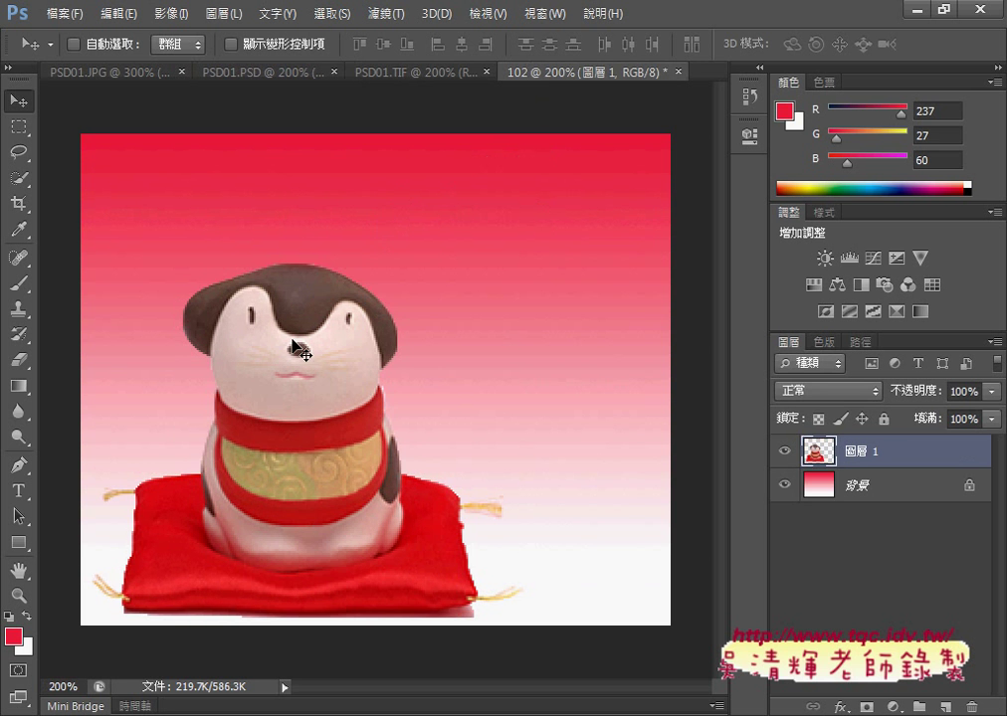
{"action": "key", "text": "ctrl+t"}
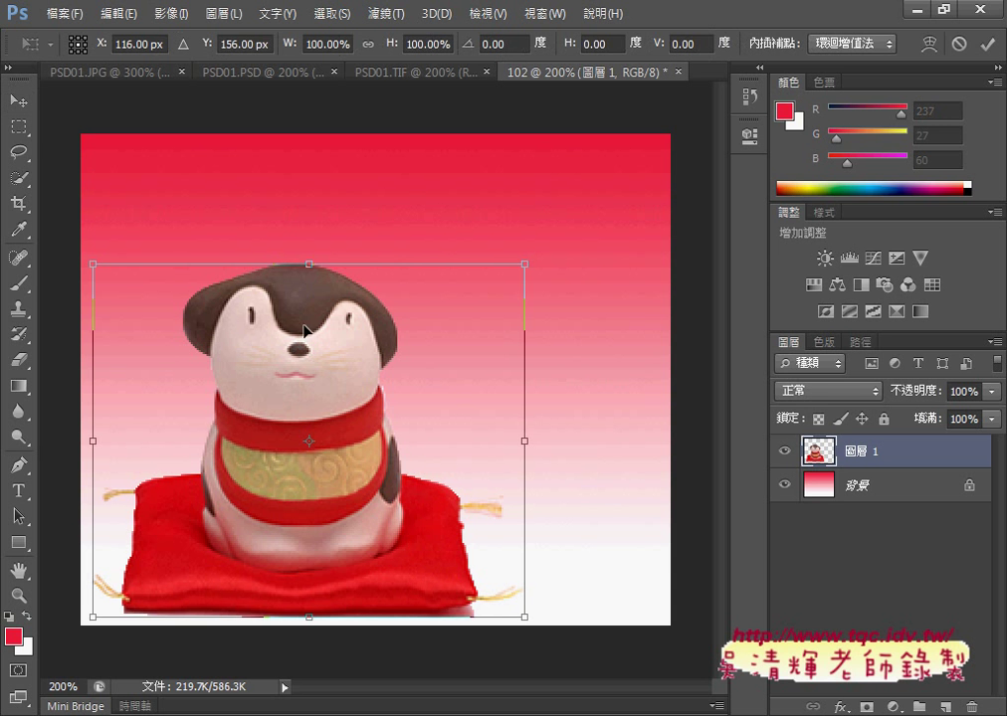
Scale the dog to 90% and compare it with the 頌春 reference image
{"action": "double_click", "coordinate": [308, 44]}
{"action": "type", "text": "9"}
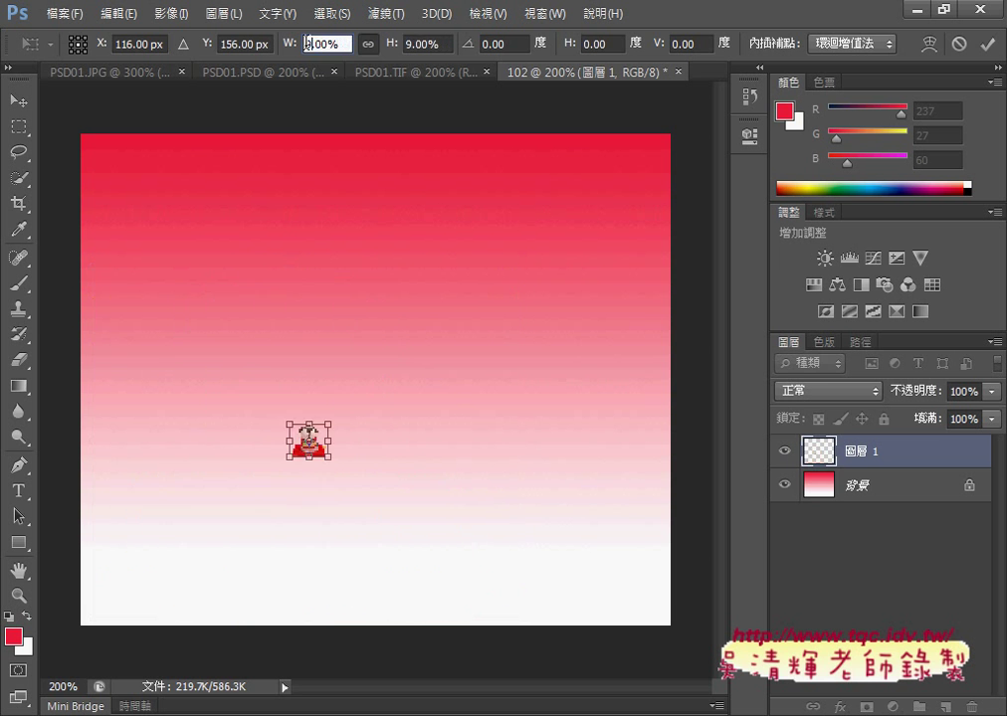
{"action": "type", "text": "0"}
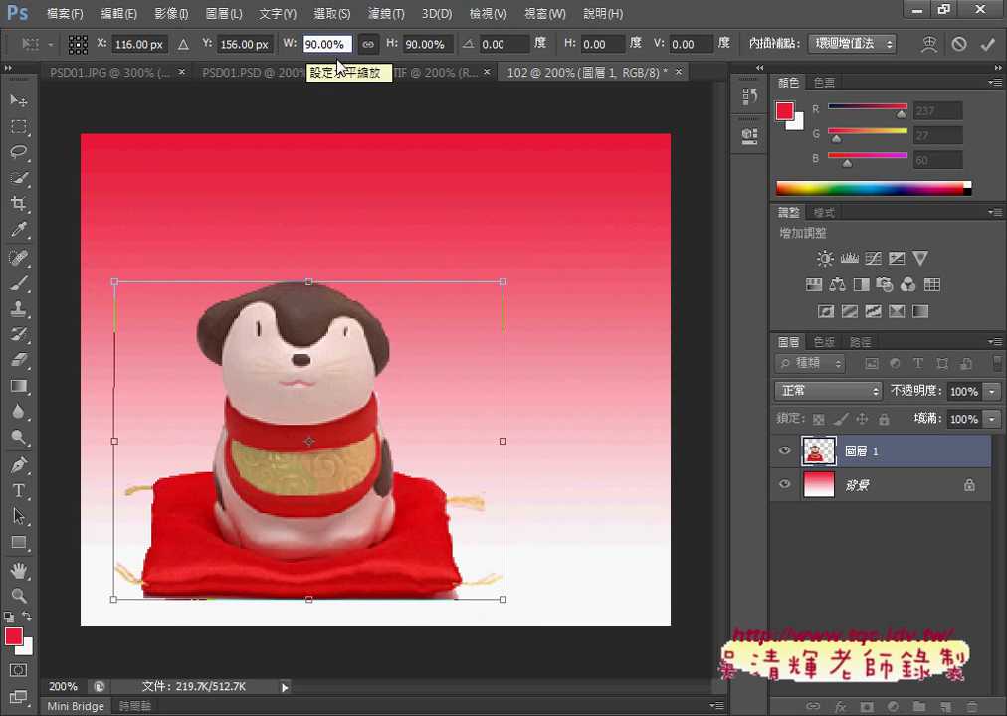
{"action": "left_click", "coordinate": [987, 45]}
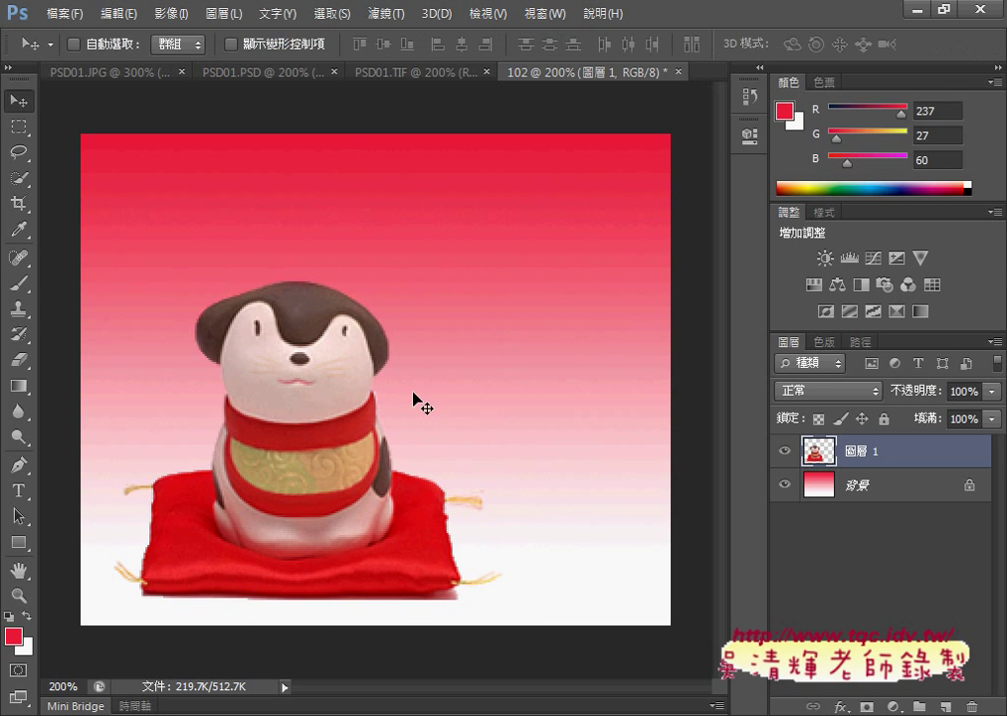
{"action": "left_click", "coordinate": [444, 73]}
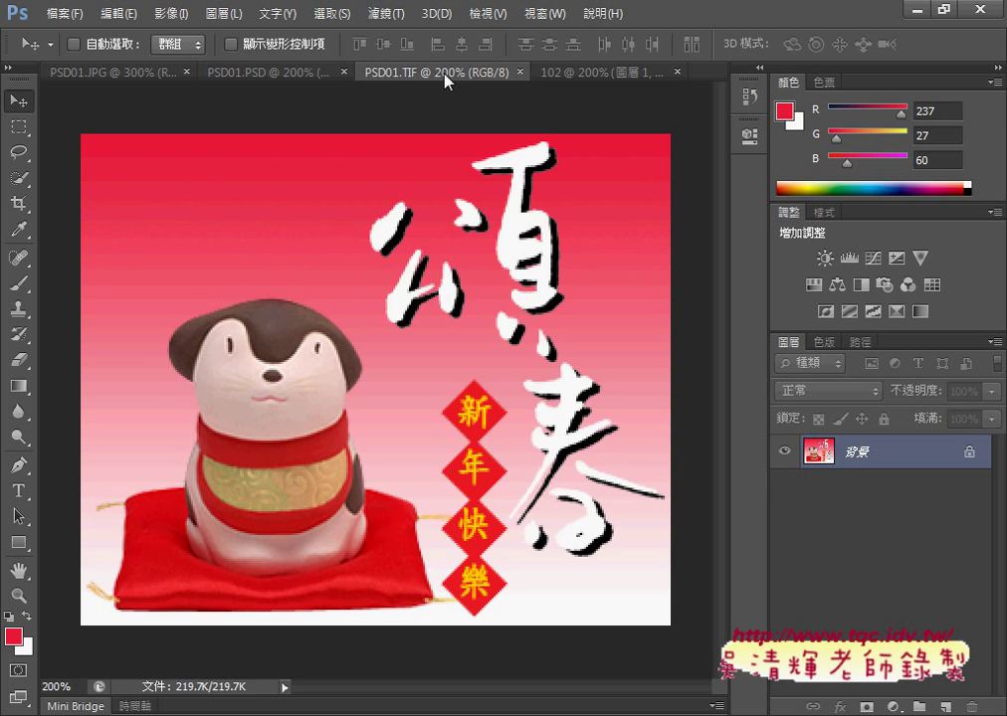
{"action": "left_click", "coordinate": [591, 75]}
Shift the dog toward the lower left, then raise it about 10 px, checking the reference layout
{"action": "left_click_drag", "start_coordinate": [306, 385], "coordinate": [279, 405]}
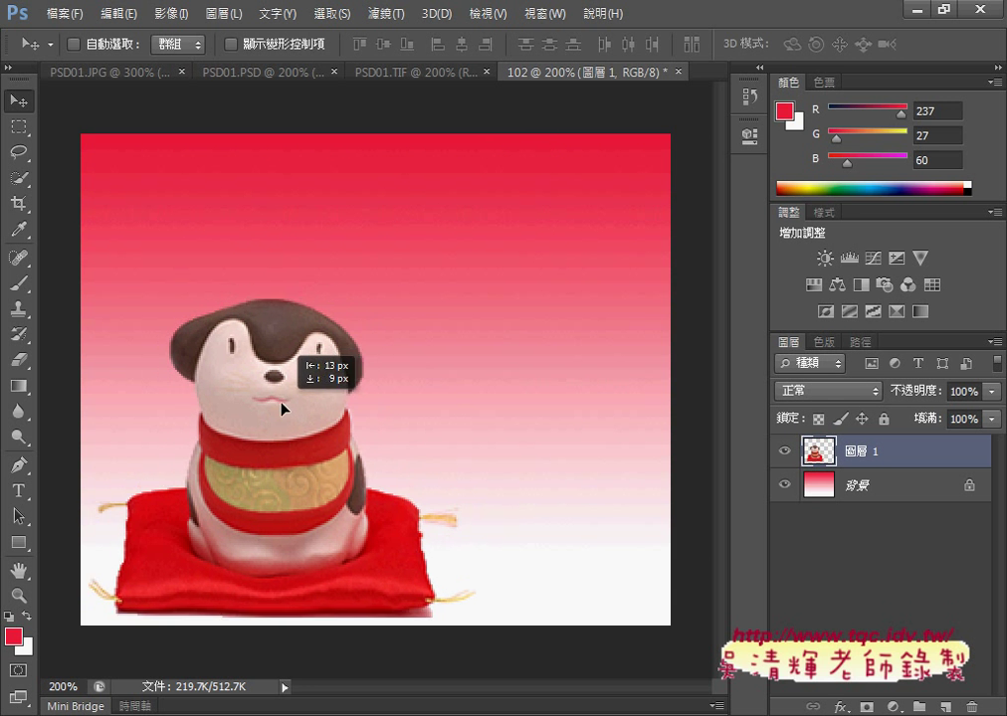
{"action": "left_click_drag", "start_coordinate": [279, 405], "coordinate": [277, 407]}
{"action": "left_click", "coordinate": [417, 74]}
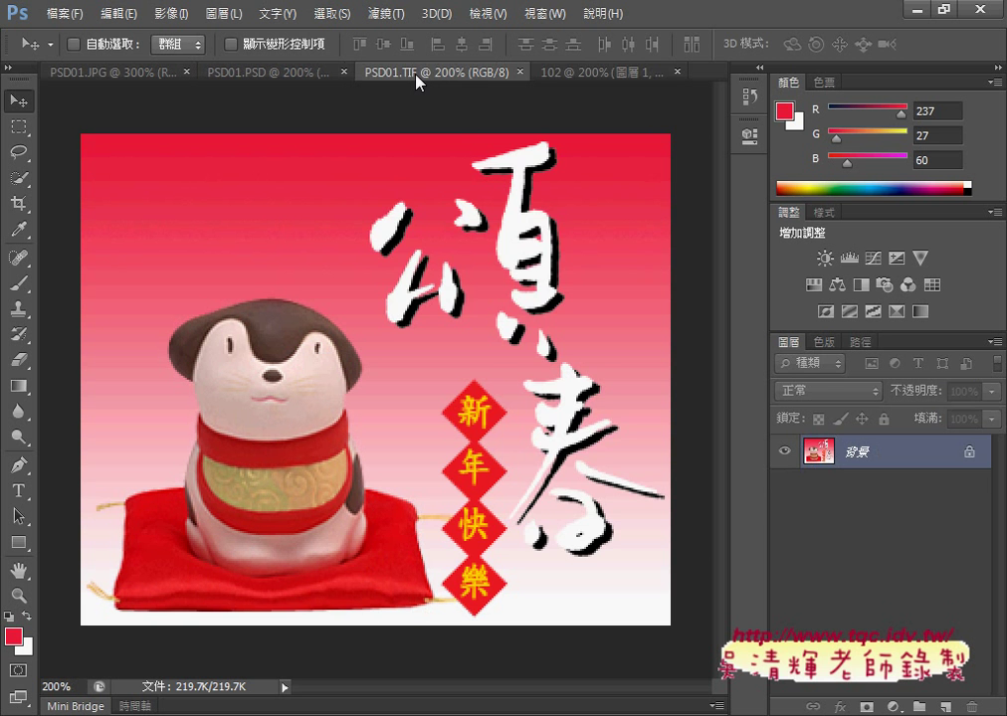
{"action": "left_click", "coordinate": [517, 74]}
{"action": "left_click_drag", "start_coordinate": [307, 391], "coordinate": [299, 379]}
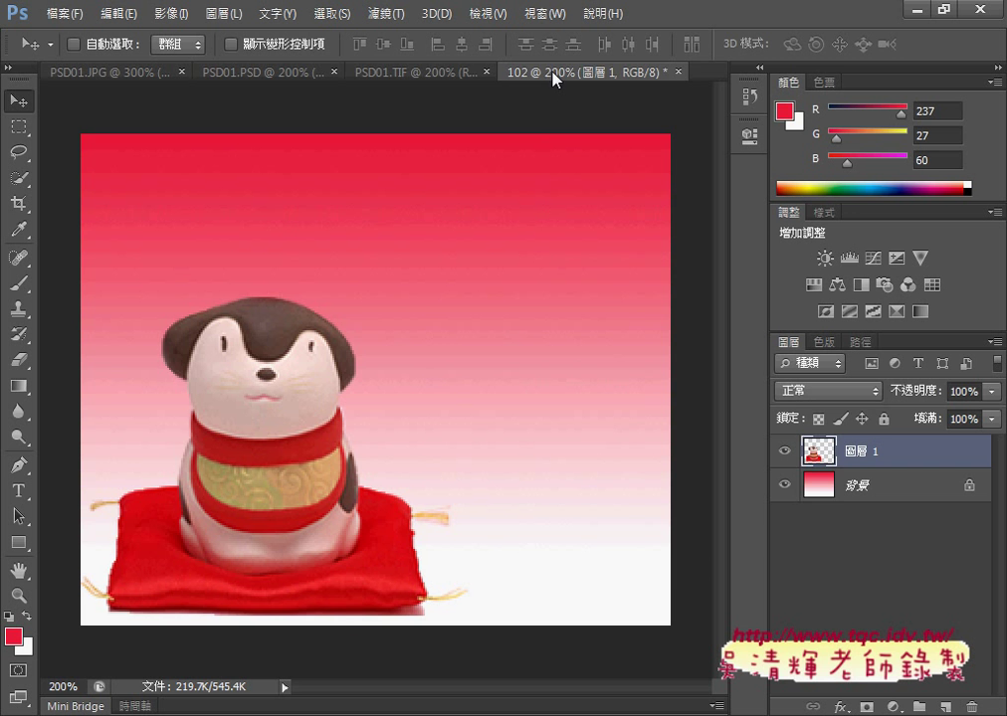
{"action": "left_click", "coordinate": [495, 74]}
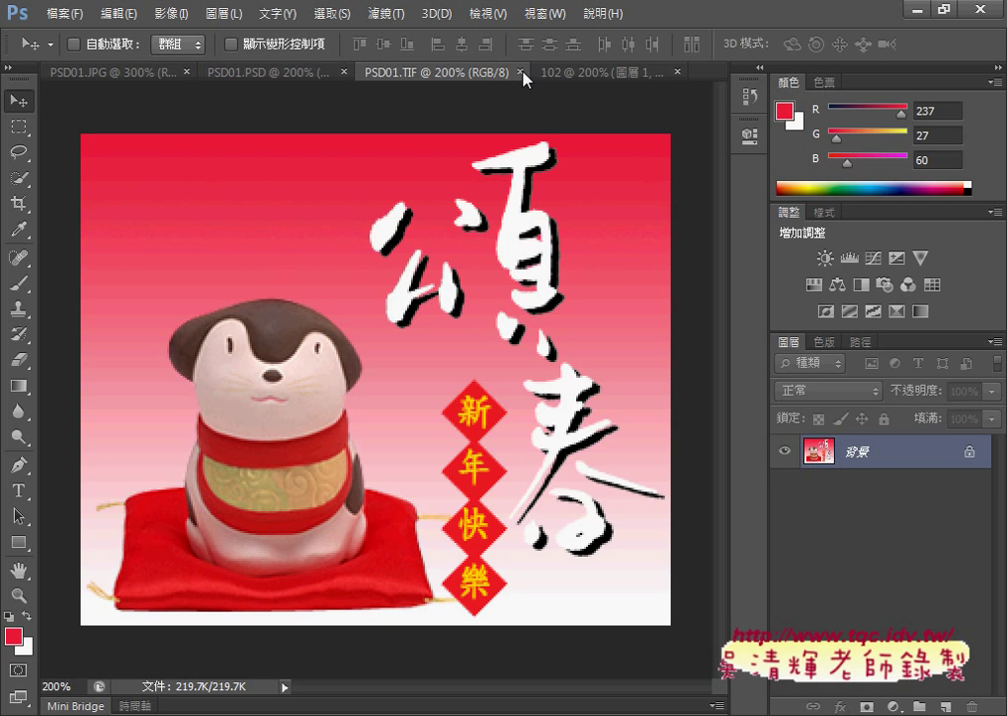
{"action": "left_click", "coordinate": [573, 73]}
{"action": "left_click", "coordinate": [469, 74]}
{"action": "mouse_move", "coordinate": [488, 646]}
{"action": "left_mouse_down"}
{"action": "mouse_move", "coordinate": [585, 119]}
{"action": "mouse_move", "coordinate": [712, 458]}
{"action": "mouse_move", "coordinate": [547, 654]}
{"action": "mouse_move", "coordinate": [487, 645]}
{"action": "left_mouse_up"}
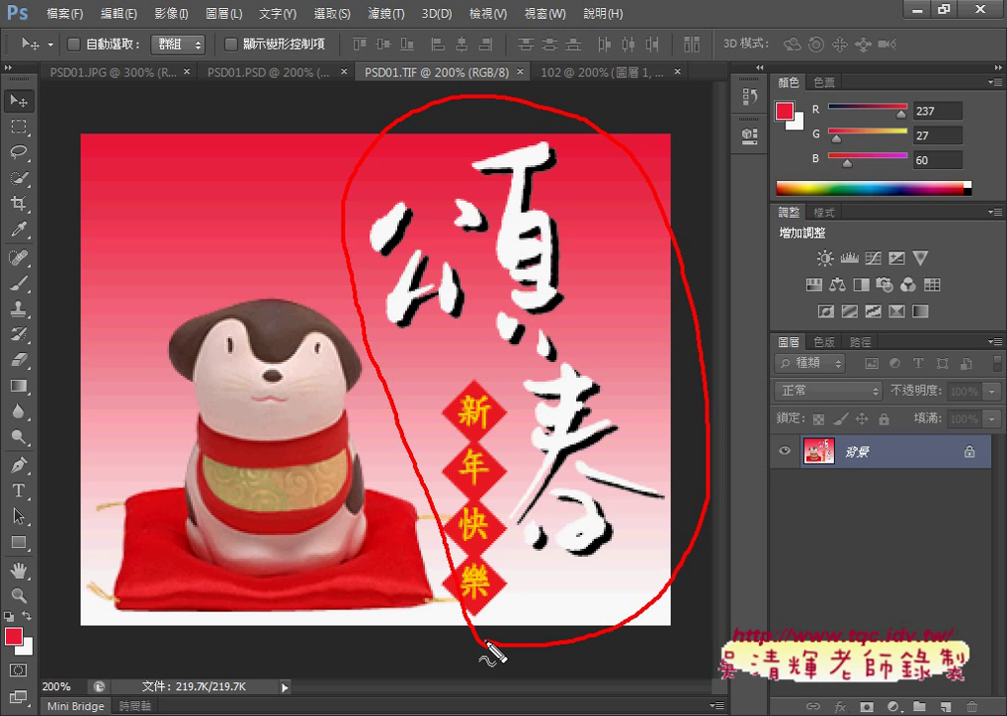